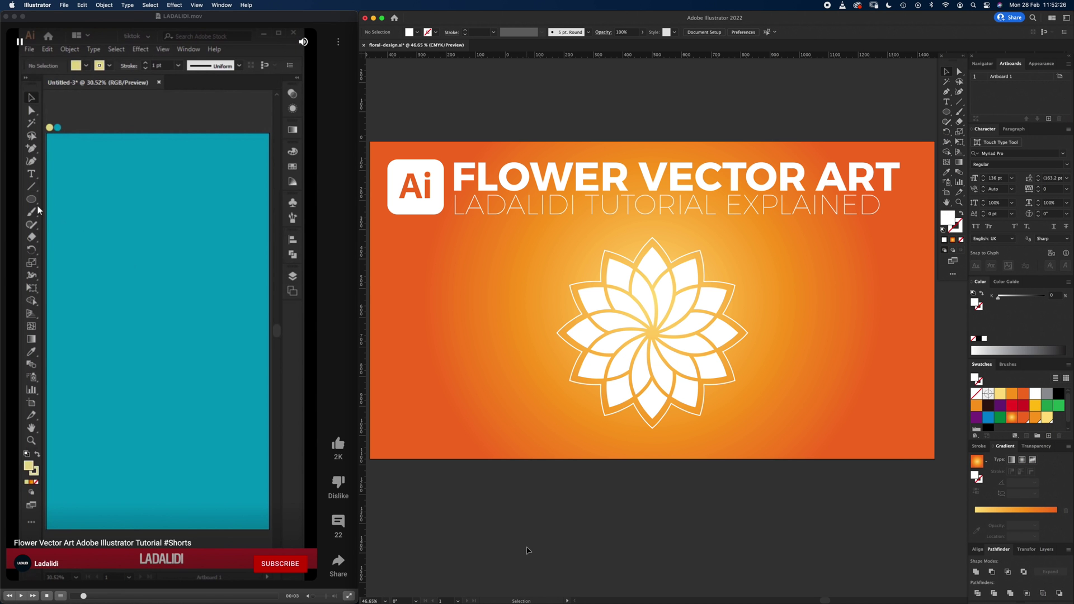
- Play the reference flower tutorial in VLC and pause it after watching the technique
{"action": "left_click", "coordinate": [127, 512]}
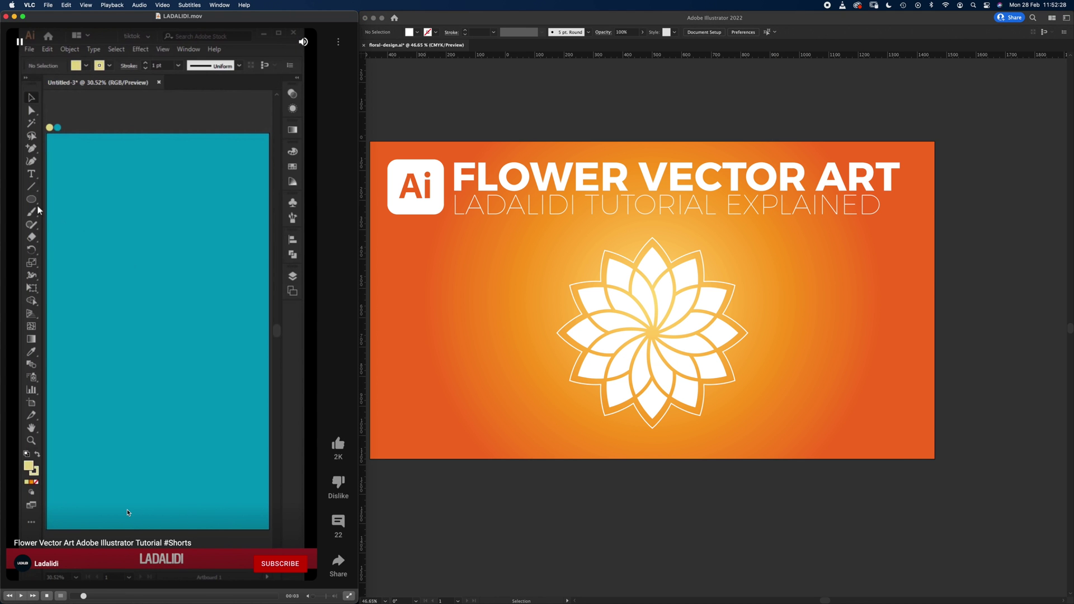
{"action": "left_click", "coordinate": [22, 596]}
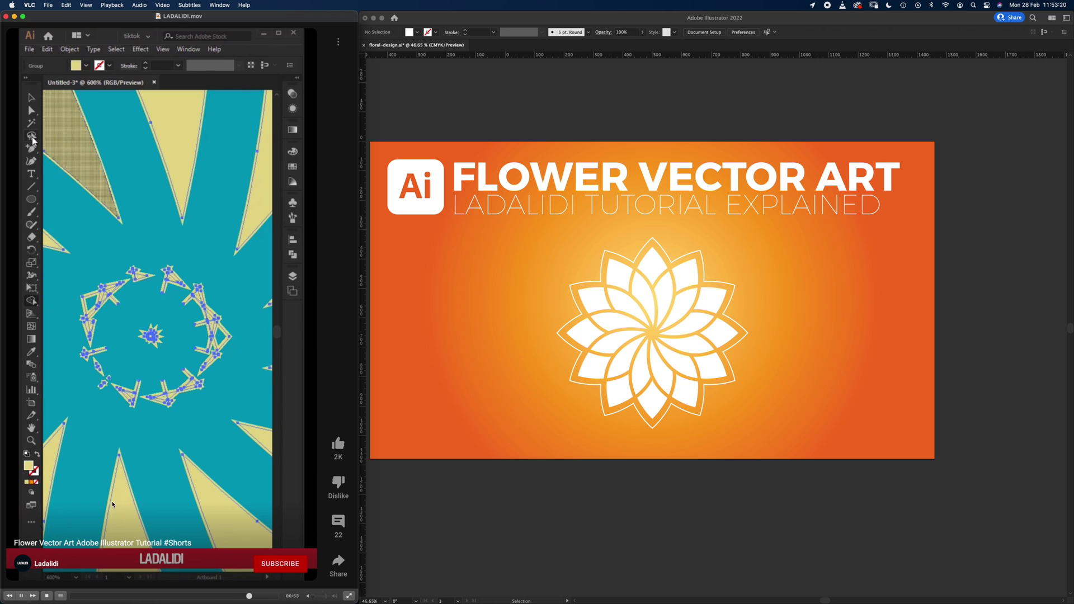
{"action": "left_click", "coordinate": [24, 595]}
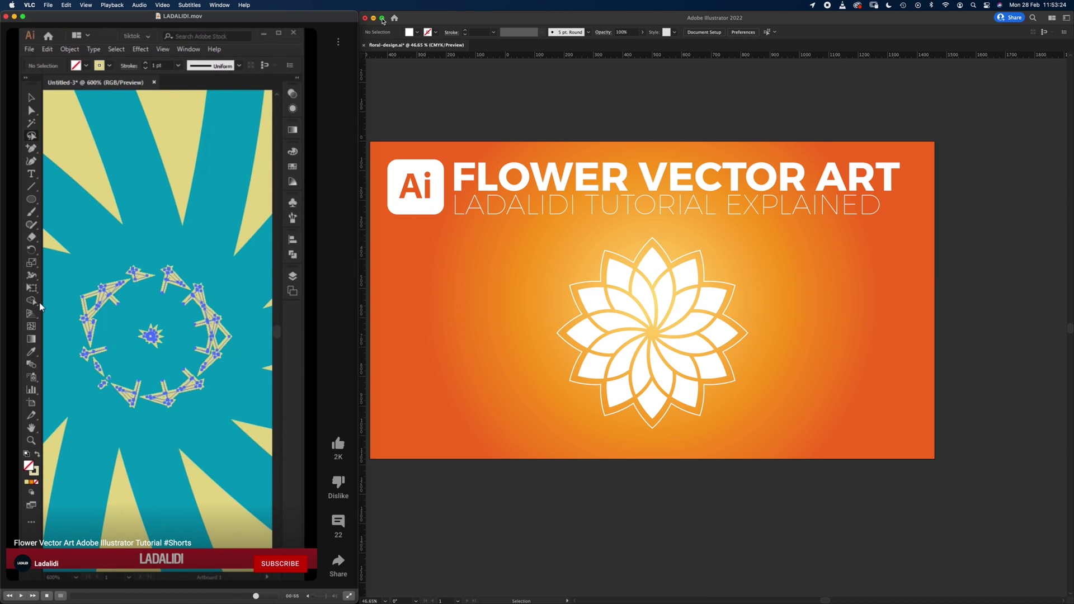
- Switch to Illustrator in an enlarged window and move the finished flower to the artboard's left side to clear working space
{"action": "left_click", "coordinate": [382, 18]}
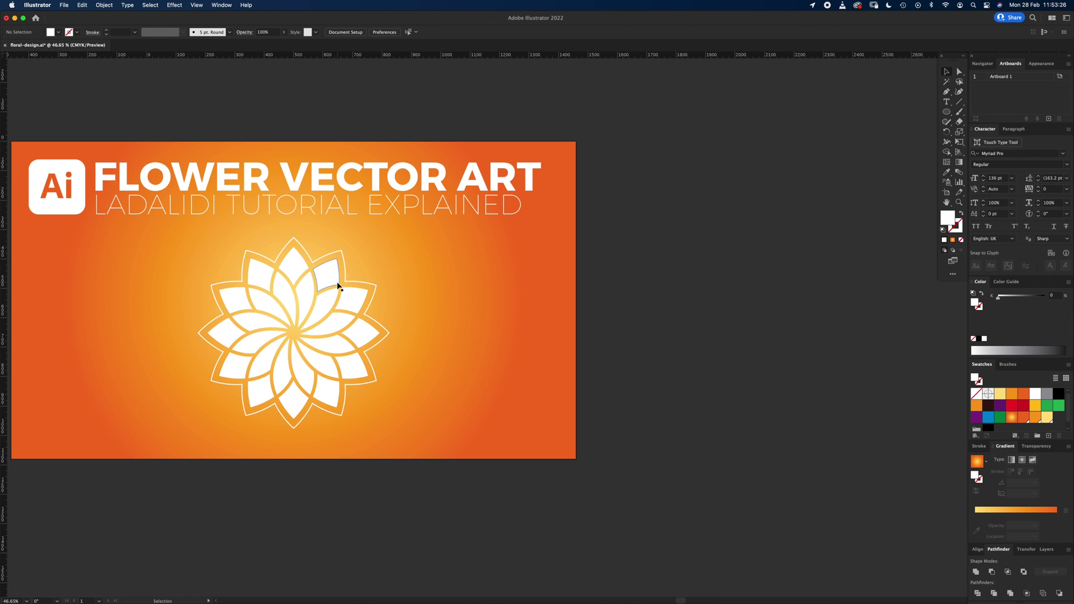
{"action": "scroll", "coordinate": [450, 338], "scroll_direction": "left", "scroll_amount": 6}
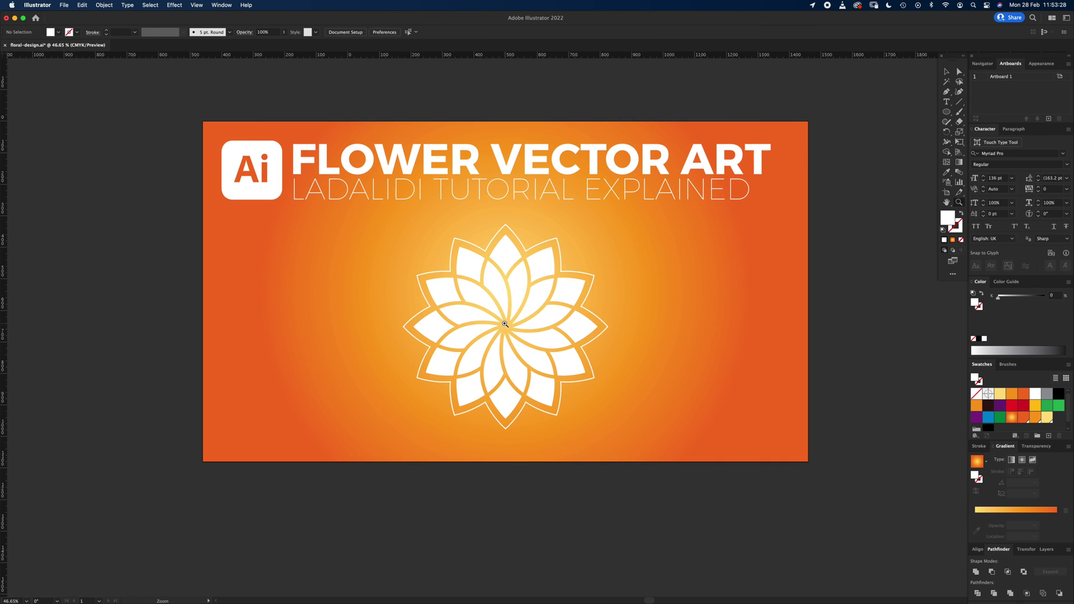
{"action": "key", "text": "super+equal"}
{"action": "key", "text": "super+equal"}
{"action": "key", "text": "super+equal"}
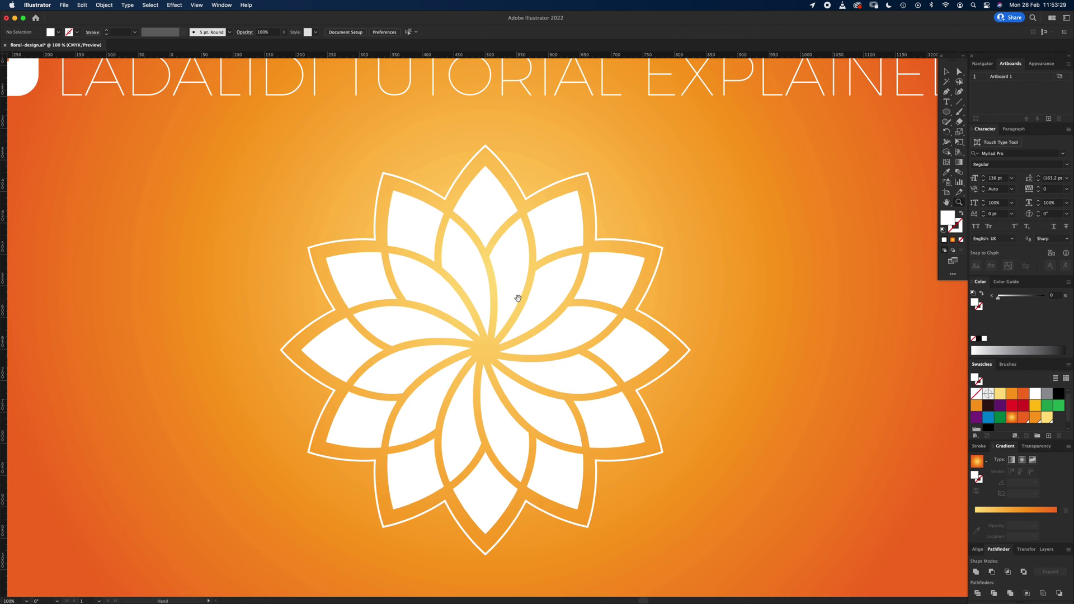
{"action": "left_click_drag", "start_coordinate": [518, 298], "coordinate": [548, 305]}
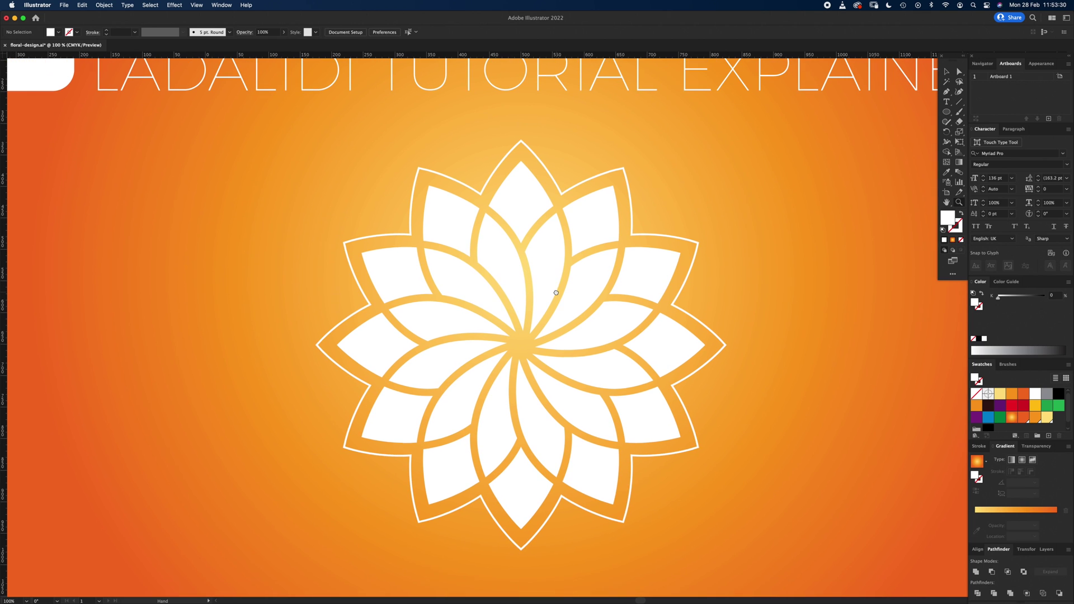
{"action": "left_click", "coordinate": [576, 351]}
{"action": "left_click_drag", "start_coordinate": [599, 332], "coordinate": [306, 332]}
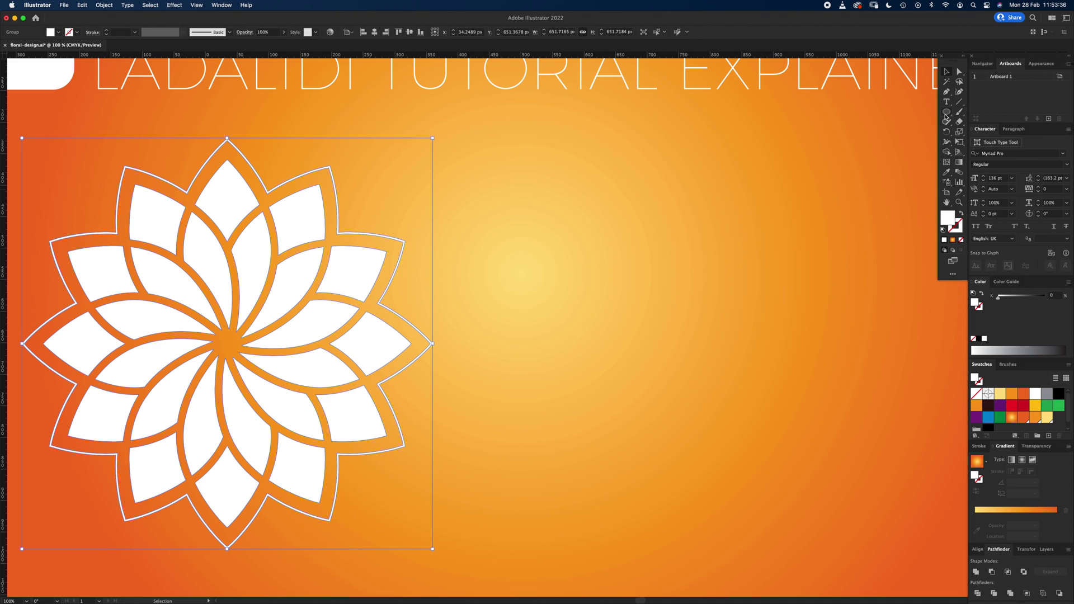
- Draw a white circle about 296 px across beside the flower and narrow it to an ellipse about 179 px wide
{"action": "left_click", "coordinate": [946, 112]}
{"action": "left_click_drag", "start_coordinate": [604, 170], "coordinate": [696, 357]}
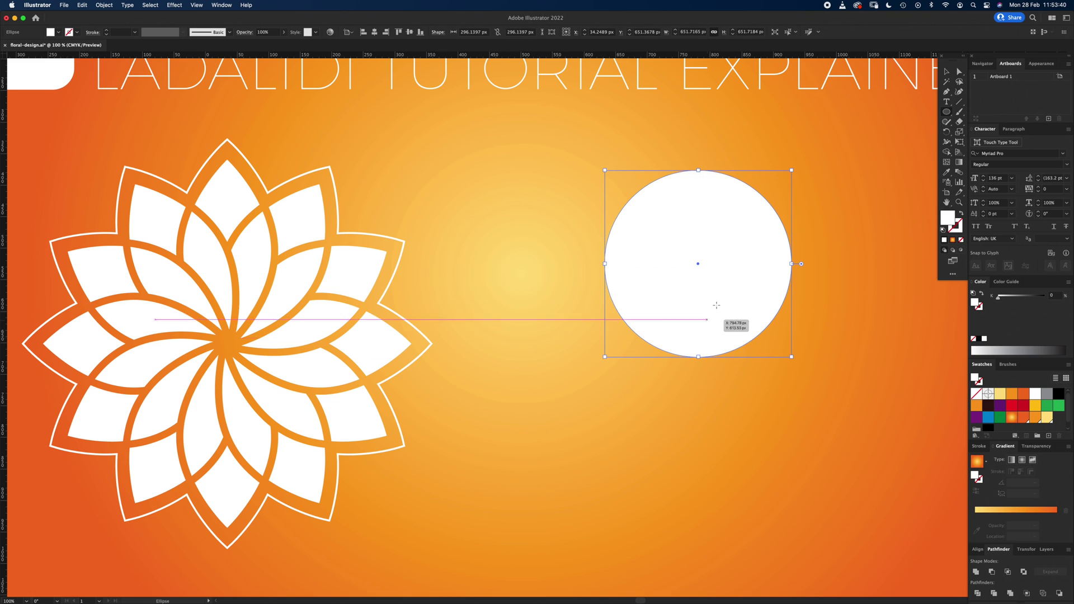
{"action": "key", "text": "v"}
{"action": "left_click_drag", "start_coordinate": [793, 264], "coordinate": [718, 264]}
{"action": "left_click_drag", "start_coordinate": [674, 316], "coordinate": [656, 317]}
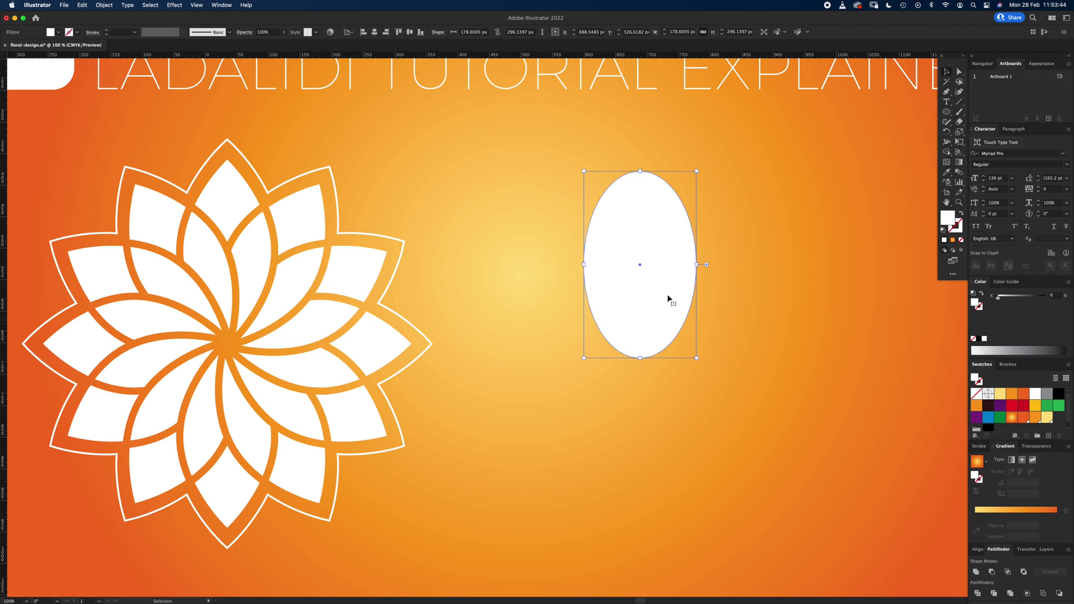
- Convert the ellipse's top and bottom anchor points to sharp corners to form a petal
{"action": "key", "text": "minus"}
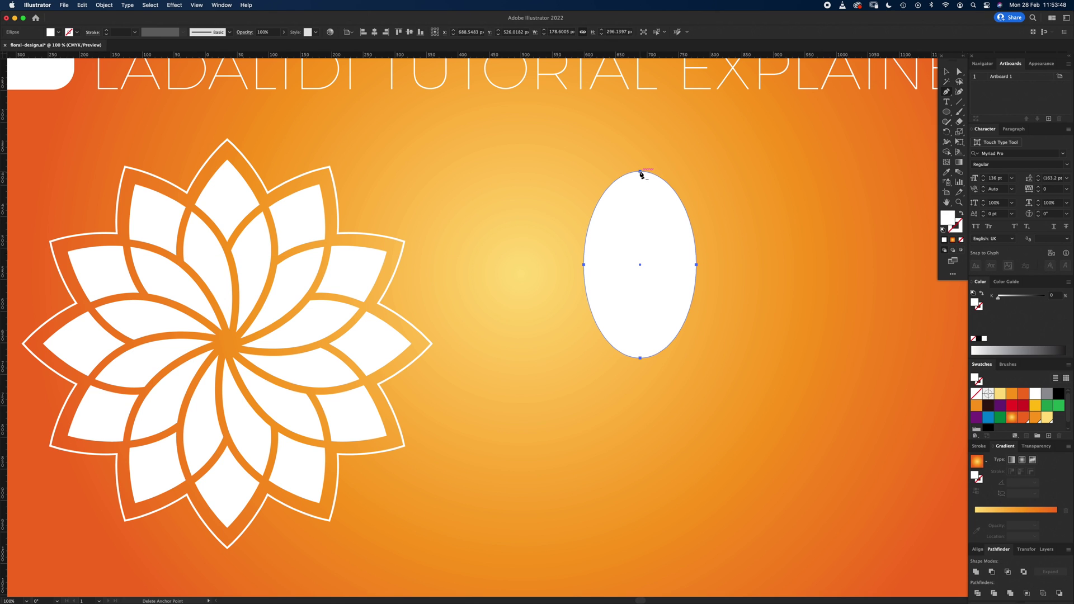
{"action": "key", "text": "shift+c"}
{"action": "left_click", "coordinate": [640, 171]}
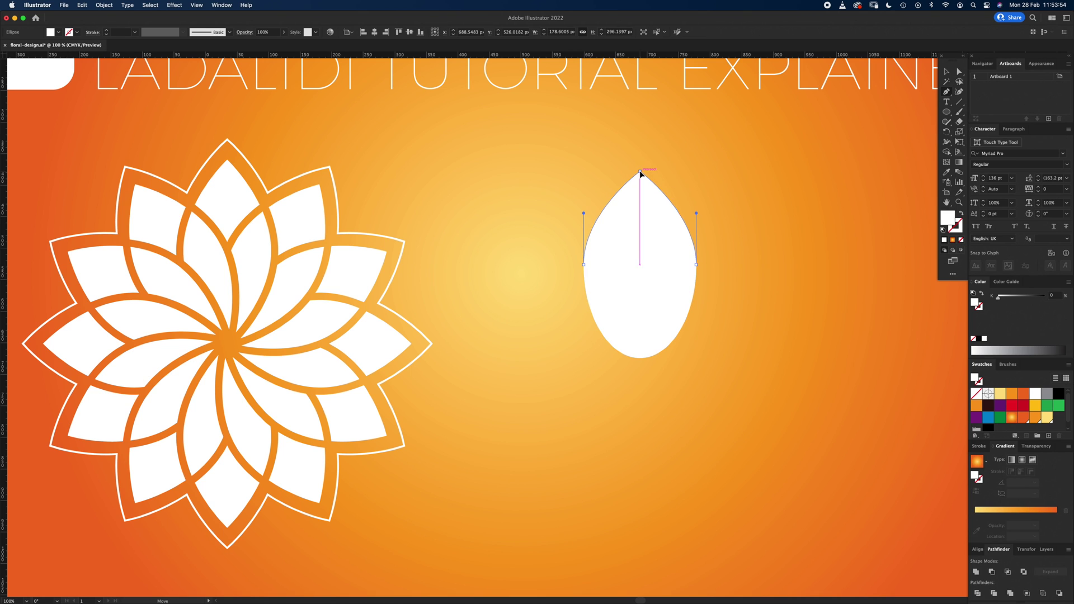
{"action": "left_click", "coordinate": [639, 358]}
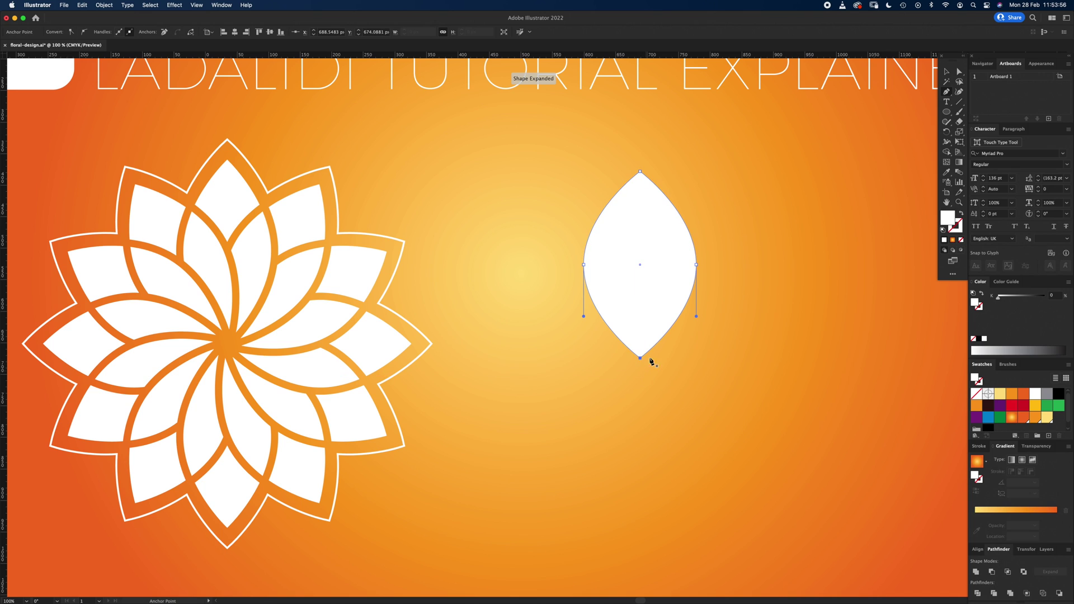
- Give the petal no fill and a white stroke with a weight of 0.5 px
{"action": "key", "text": "v"}
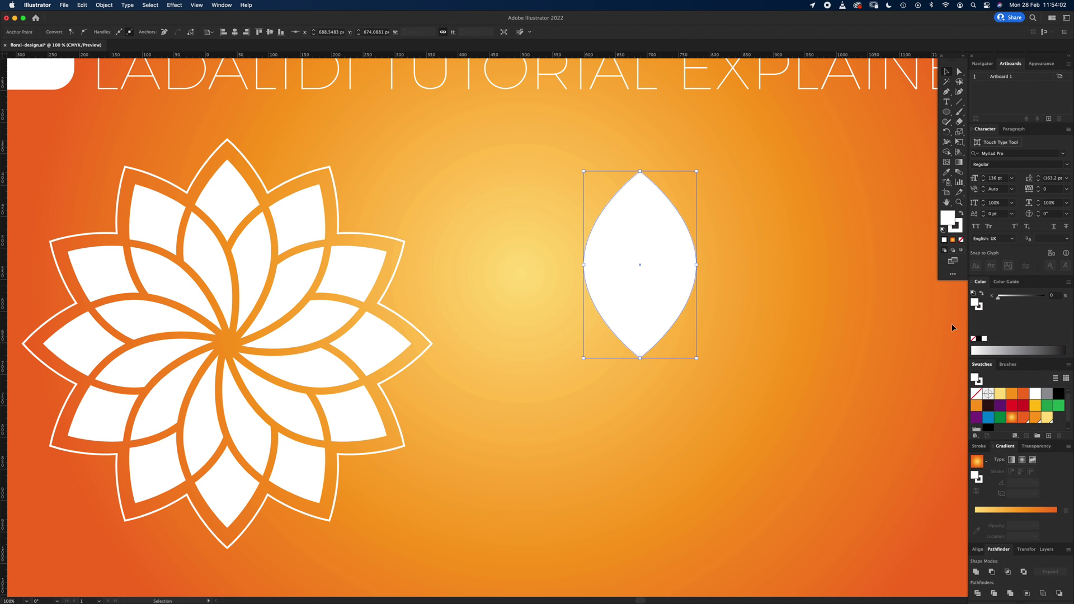
{"action": "left_click", "coordinate": [976, 394]}
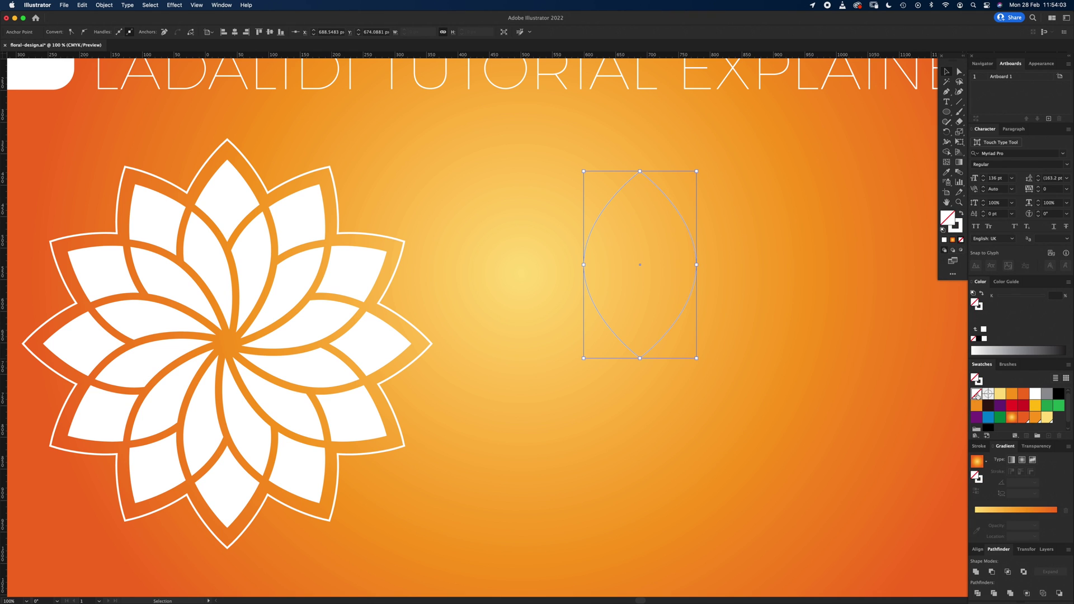
{"action": "left_click", "coordinate": [737, 288]}
{"action": "left_click", "coordinate": [695, 292]}
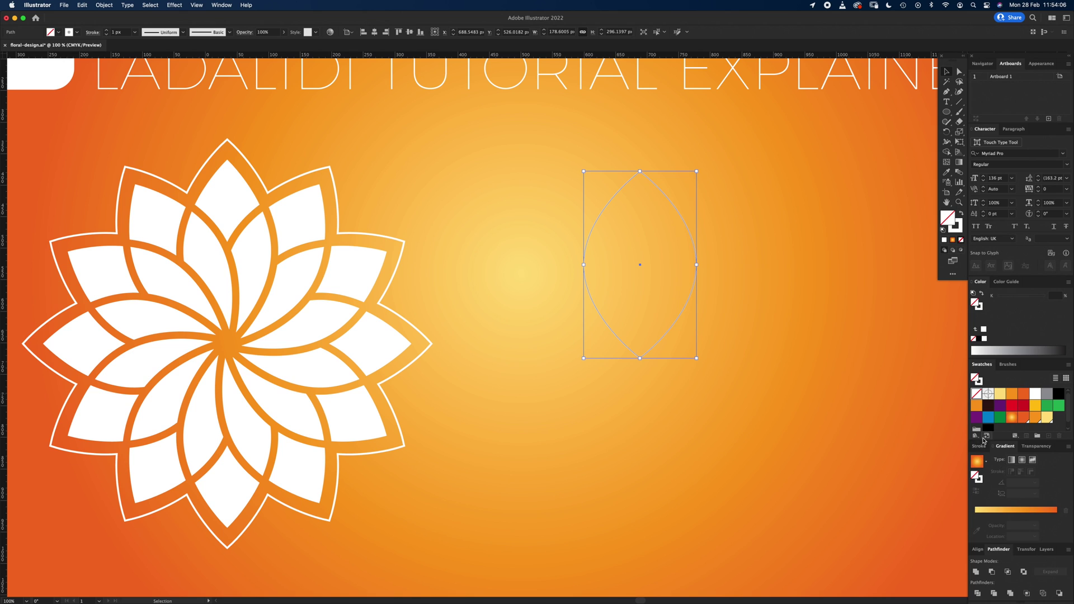
{"action": "left_click", "coordinate": [979, 445]}
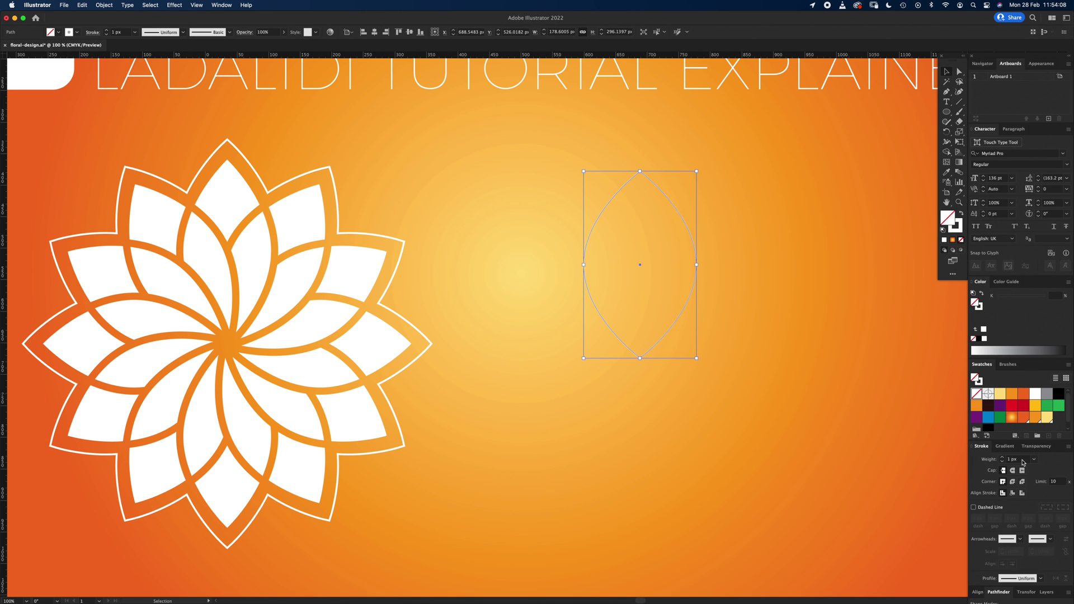
{"action": "left_click", "coordinate": [1022, 459]}
{"action": "type", "text": ".5"}
{"action": "key", "text": "Return"}
{"action": "left_click", "coordinate": [752, 280]}
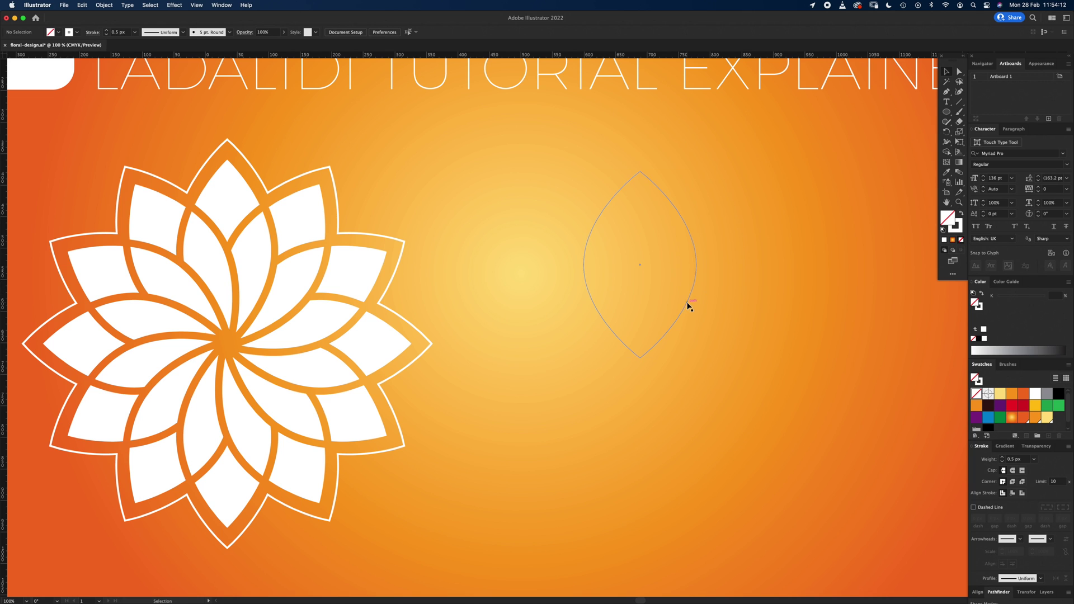
- Narrow the petal outline to about 157 px wide and move it up and to the right
{"action": "left_click", "coordinate": [697, 271]}
{"action": "left_click_drag", "start_coordinate": [696, 265], "coordinate": [684, 265]}
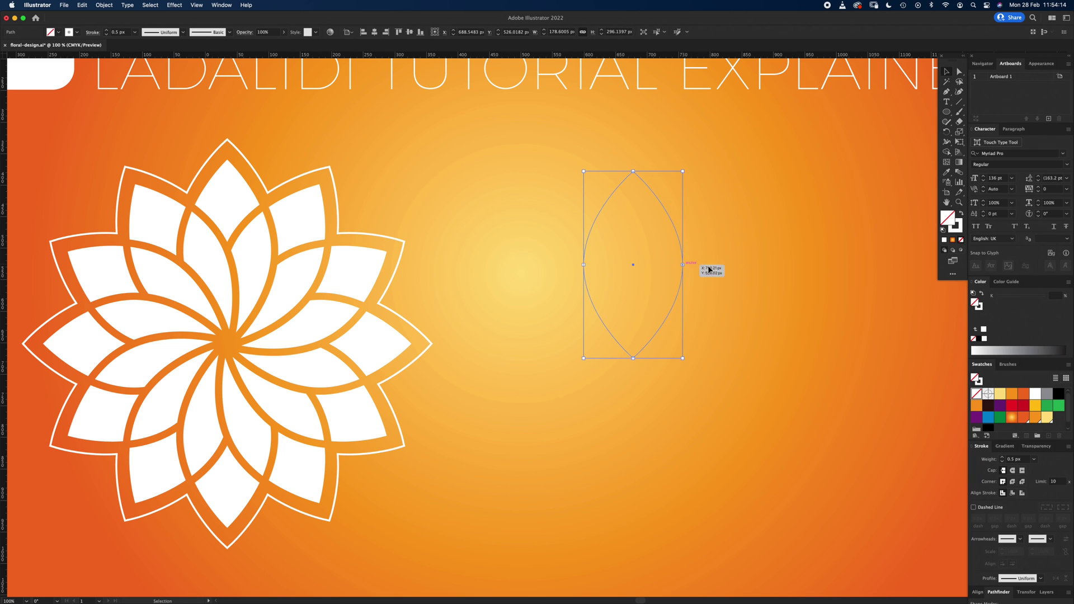
{"action": "left_click", "coordinate": [712, 271]}
{"action": "left_click", "coordinate": [678, 293]}
{"action": "left_click_drag", "start_coordinate": [666, 318], "coordinate": [702, 290]}
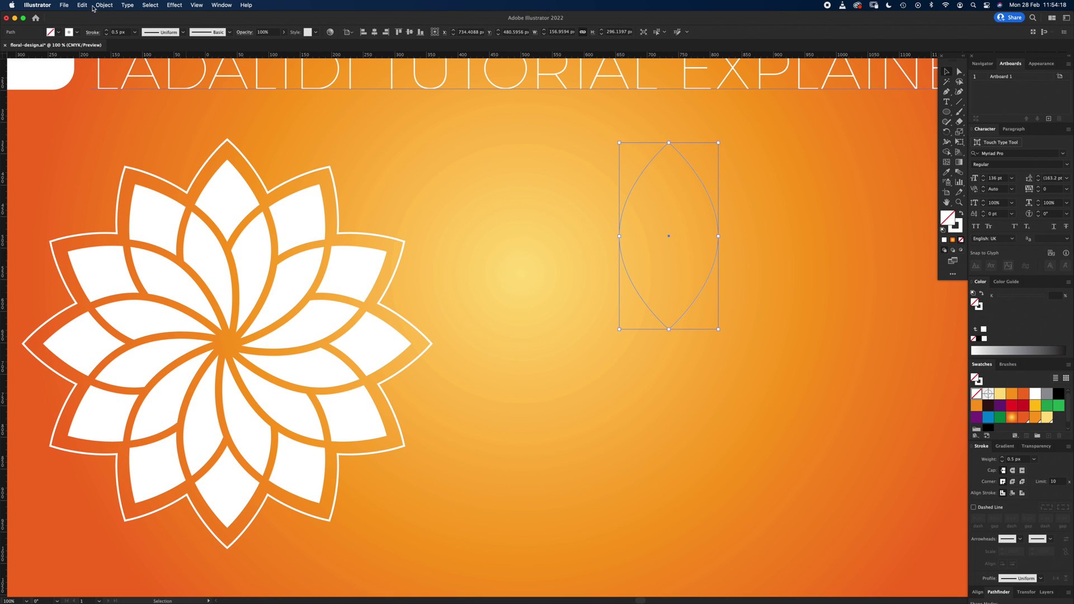
- Apply a Transform effect to the petal with a 30° rotation about its bottom-centre point and 11 copies
{"action": "left_click", "coordinate": [103, 7]}
{"action": "mouse_move", "coordinate": [174, 5]}
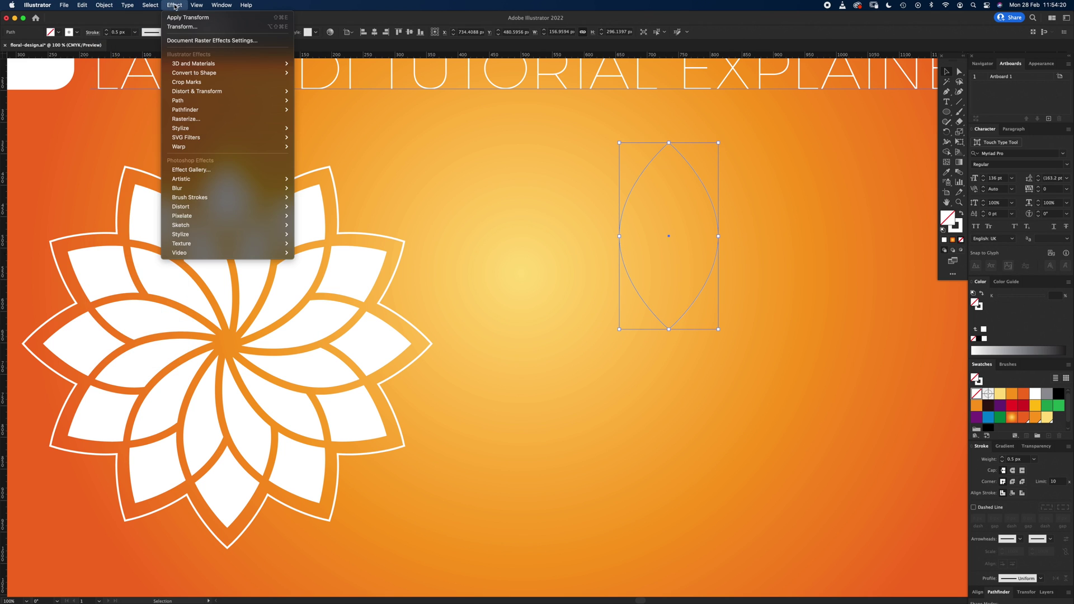
{"action": "mouse_move", "coordinate": [269, 91]}
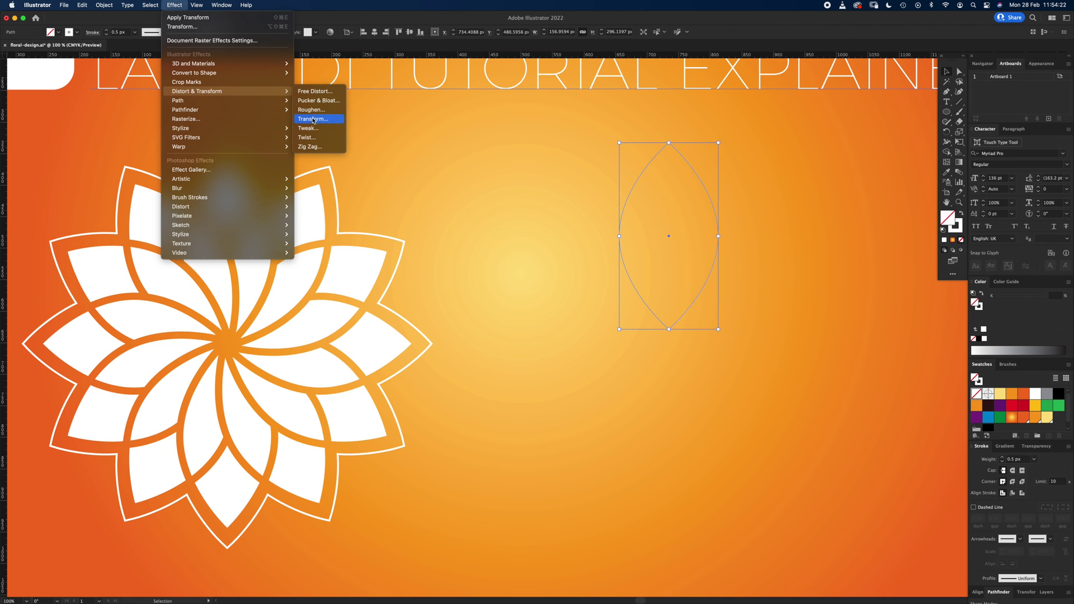
{"action": "left_click", "coordinate": [316, 119]}
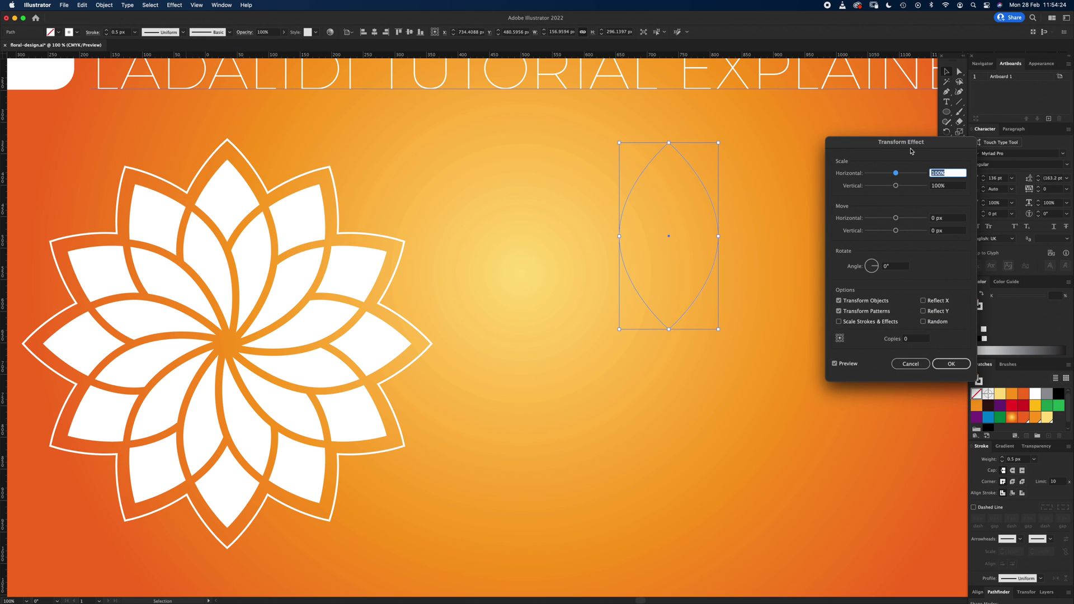
{"action": "left_click_drag", "start_coordinate": [910, 150], "coordinate": [875, 146]}
{"action": "left_click", "coordinate": [825, 260]}
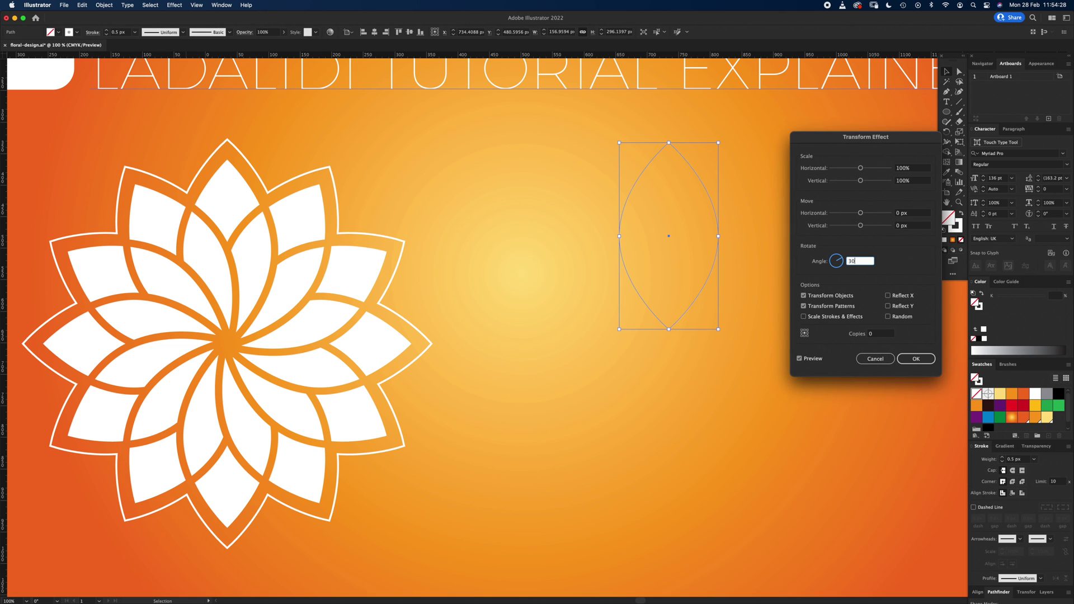
{"action": "key", "text": "Tab"}
{"action": "left_click", "coordinate": [804, 336]}
{"action": "left_click", "coordinate": [880, 334]}
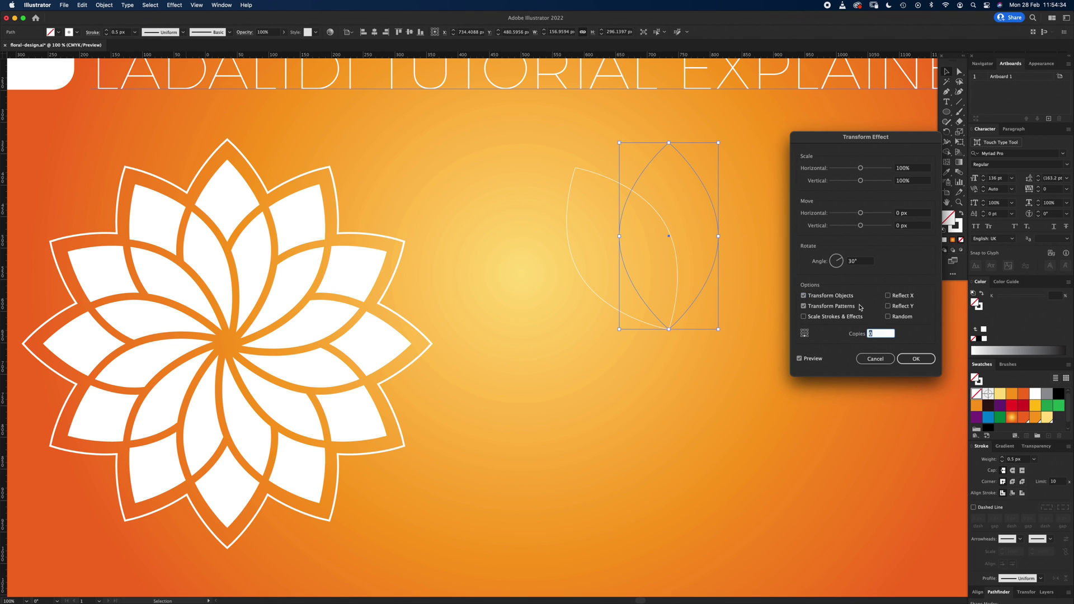
{"action": "type", "text": "11"}
{"action": "key", "text": "Tab"}
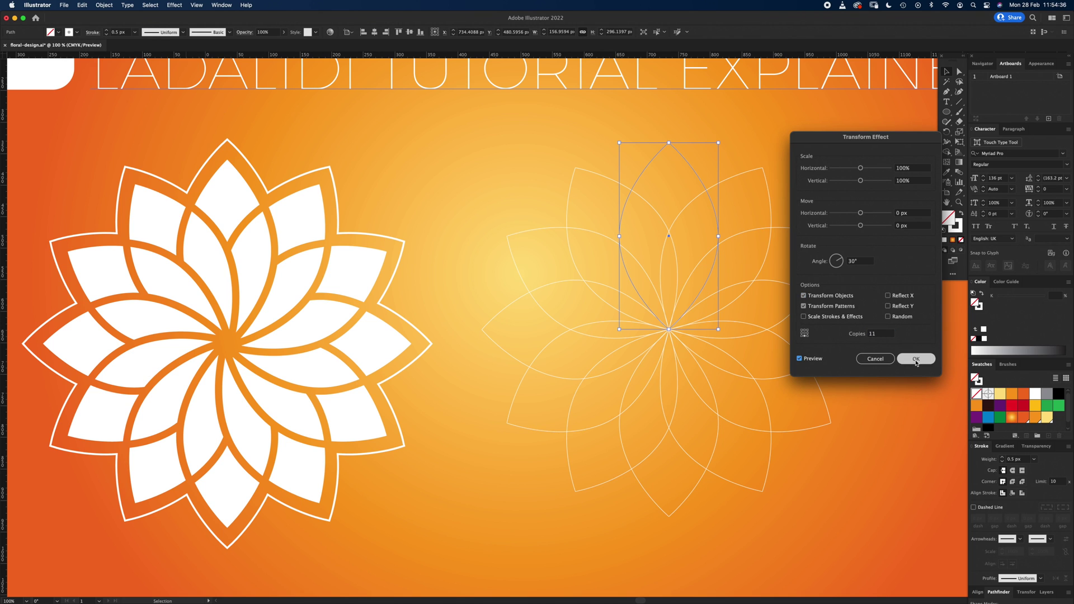
{"action": "left_click", "coordinate": [917, 360]}
- Narrow the source petal to about 151 px wide and expand the appearance of the rotated petals
{"action": "mouse_move", "coordinate": [718, 236]}
{"action": "left_mouse_down"}
{"action": "mouse_move", "coordinate": [735, 236]}
{"action": "mouse_move", "coordinate": [677, 244]}
{"action": "mouse_move", "coordinate": [731, 244]}
{"action": "mouse_move", "coordinate": [714, 246]}
{"action": "left_mouse_up"}
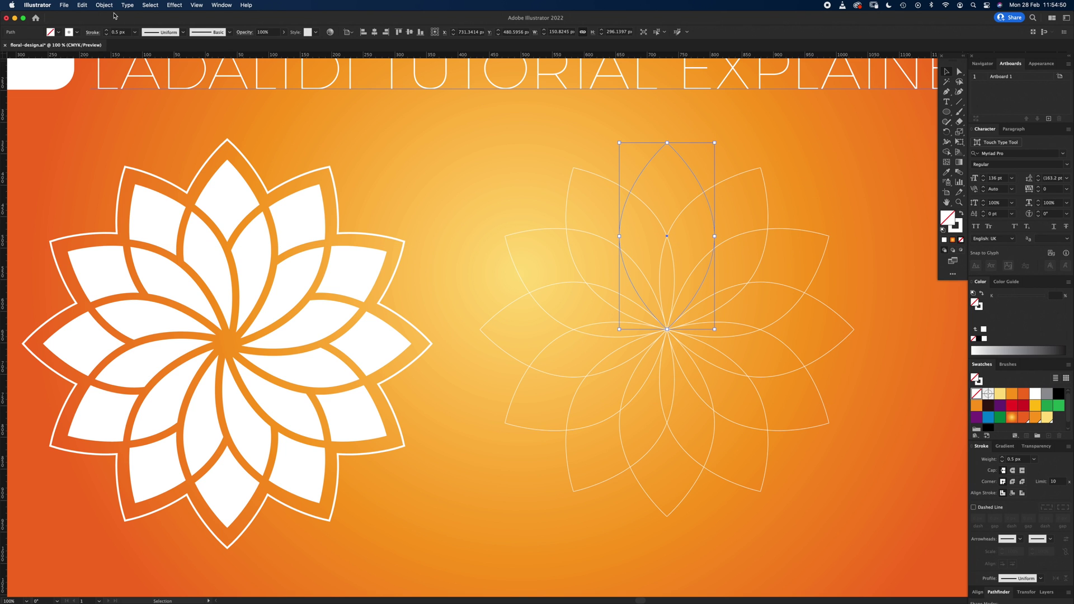
{"action": "left_click", "coordinate": [104, 5]}
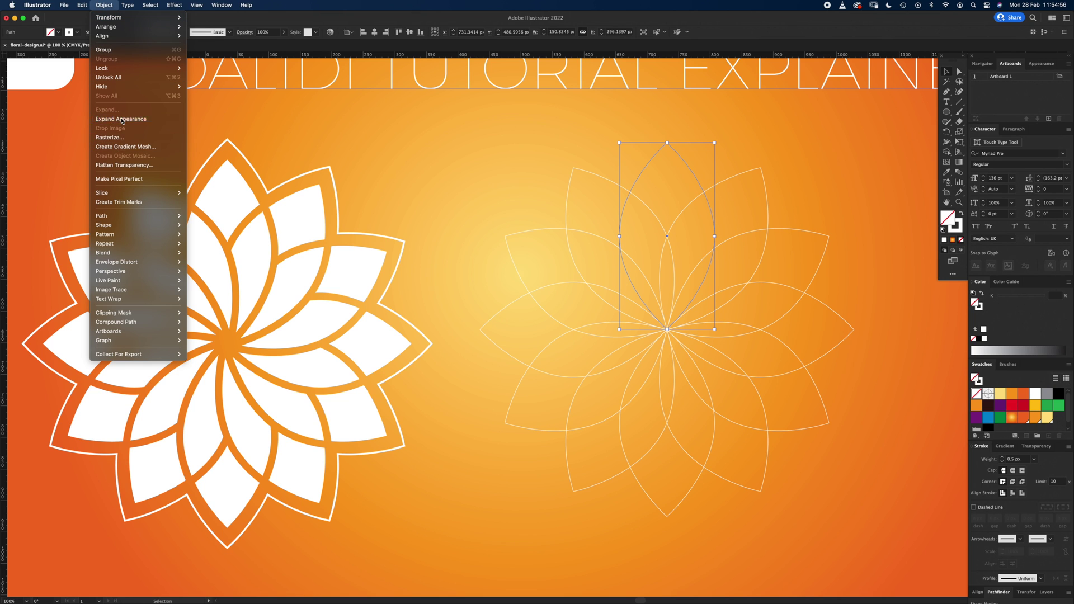
{"action": "left_click", "coordinate": [121, 120]}
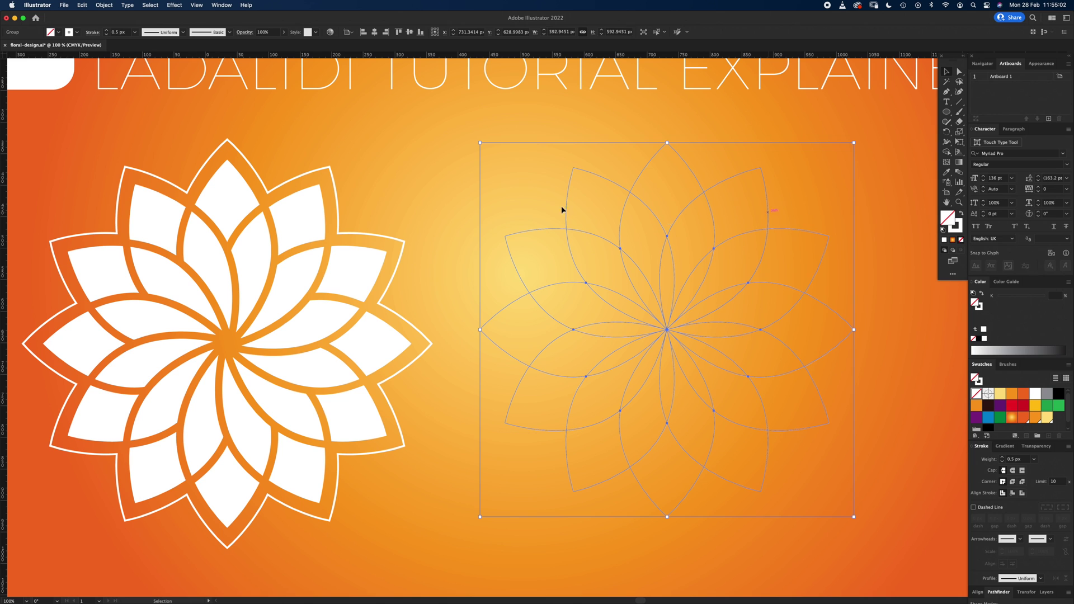
- Offset the paths of the petal group by 11 px with miter joins and a miter limit of 4
{"action": "left_click", "coordinate": [102, 6]}
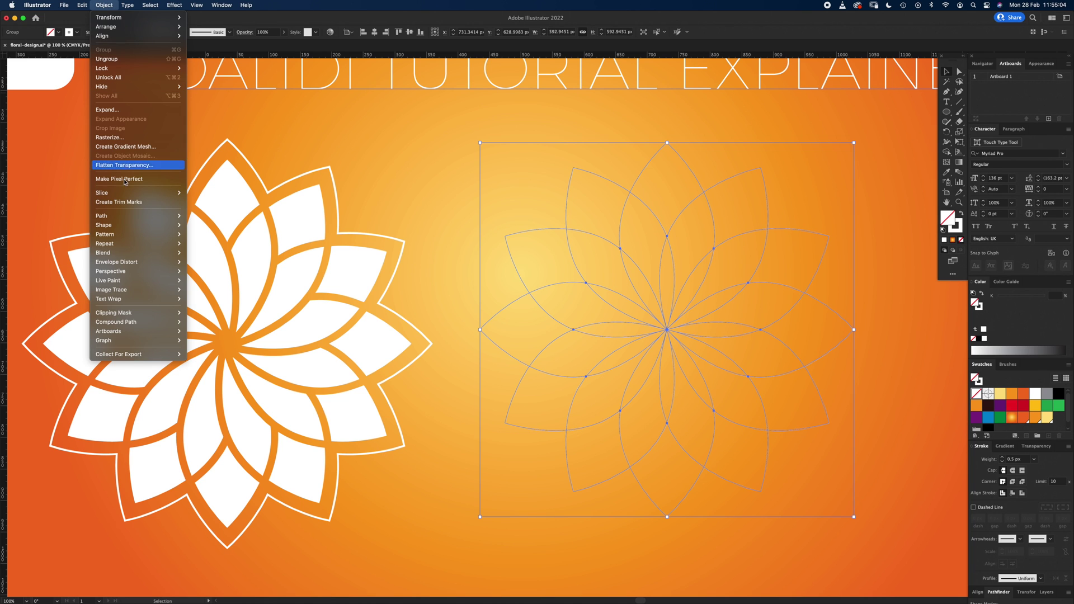
{"action": "mouse_move", "coordinate": [144, 218]}
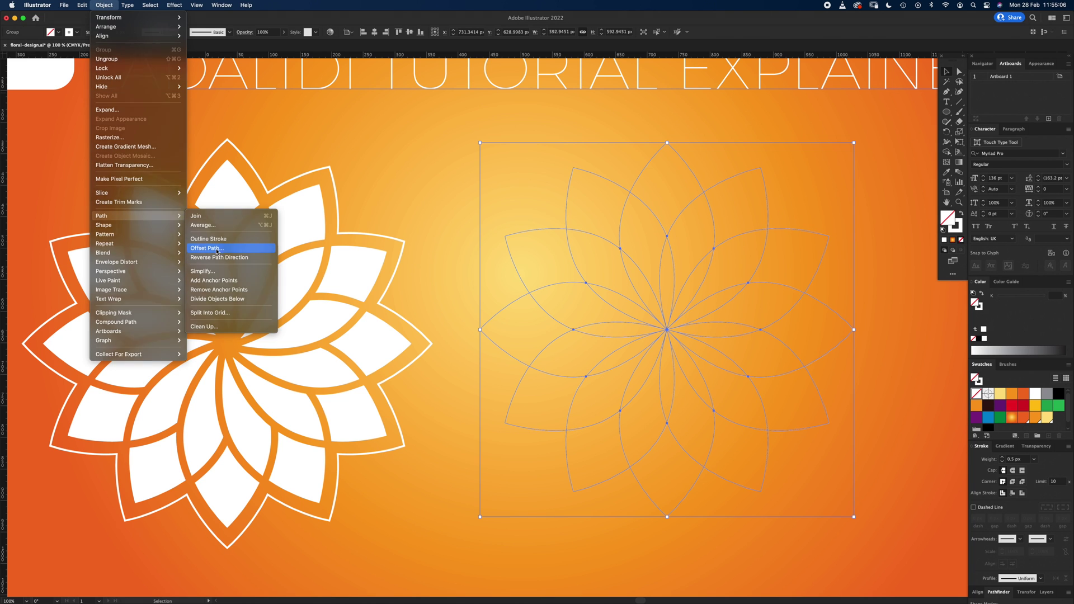
{"action": "left_click", "coordinate": [217, 249]}
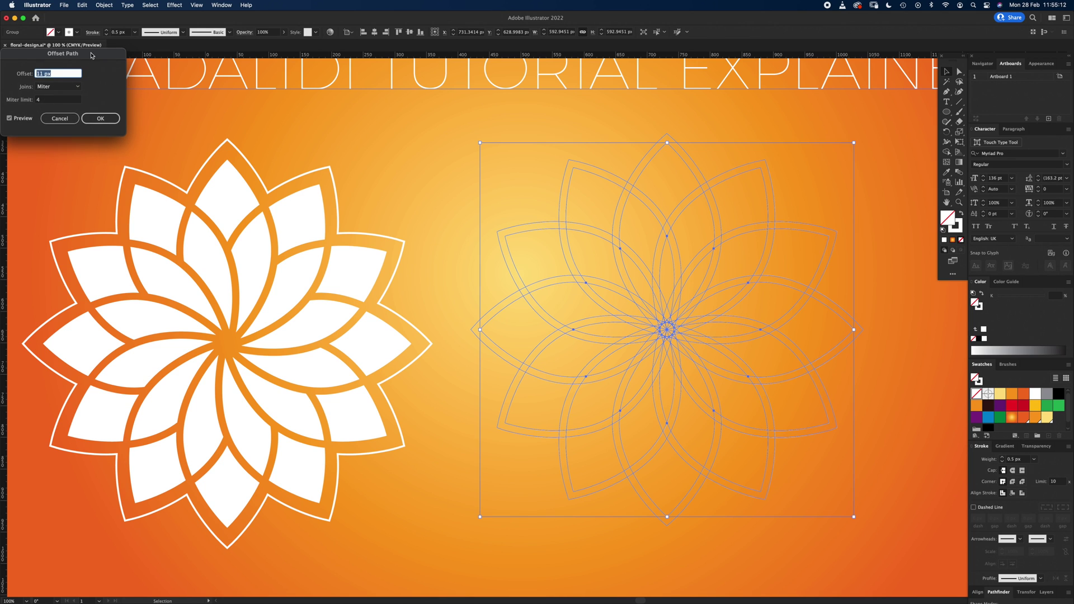
{"action": "left_click_drag", "start_coordinate": [78, 53], "coordinate": [348, 146]}
{"action": "left_click", "coordinate": [377, 214]}
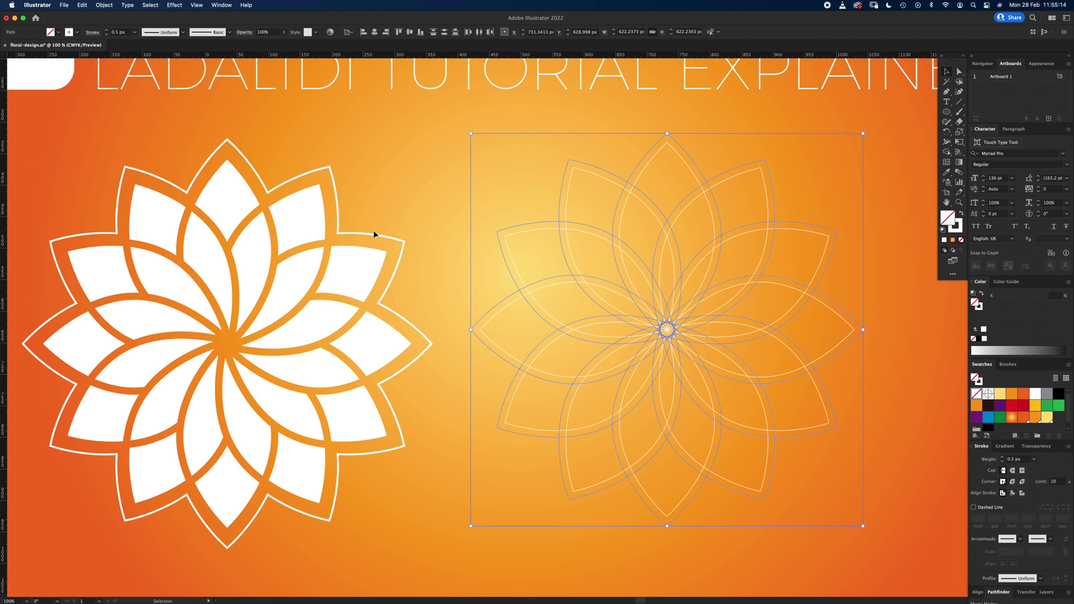
{"action": "left_click", "coordinate": [822, 203]}
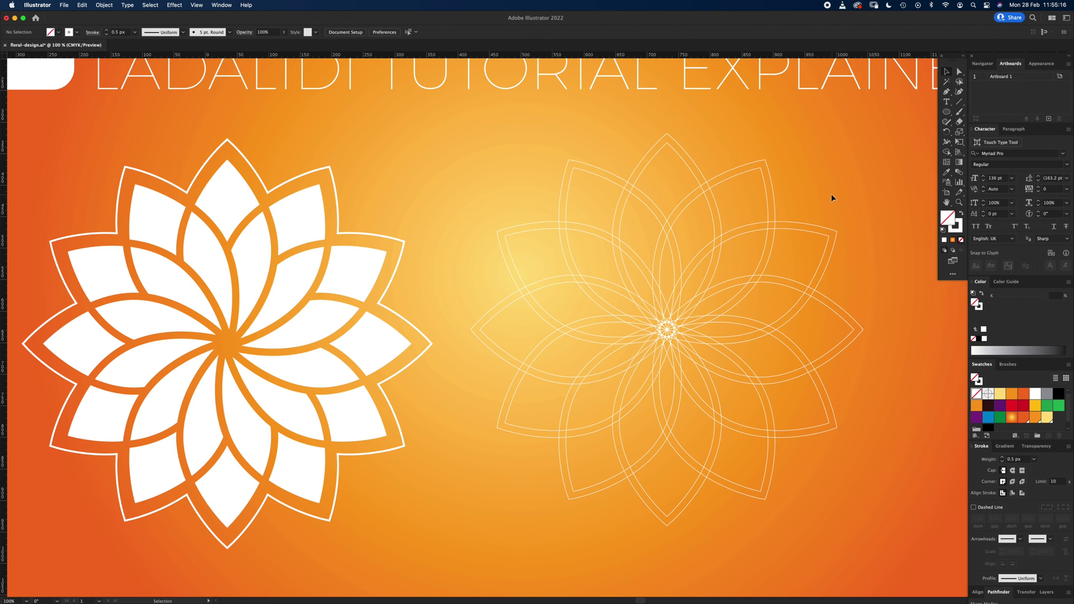
- Expand both the fill and the stroke of the offset petal group
{"action": "left_click", "coordinate": [610, 394]}
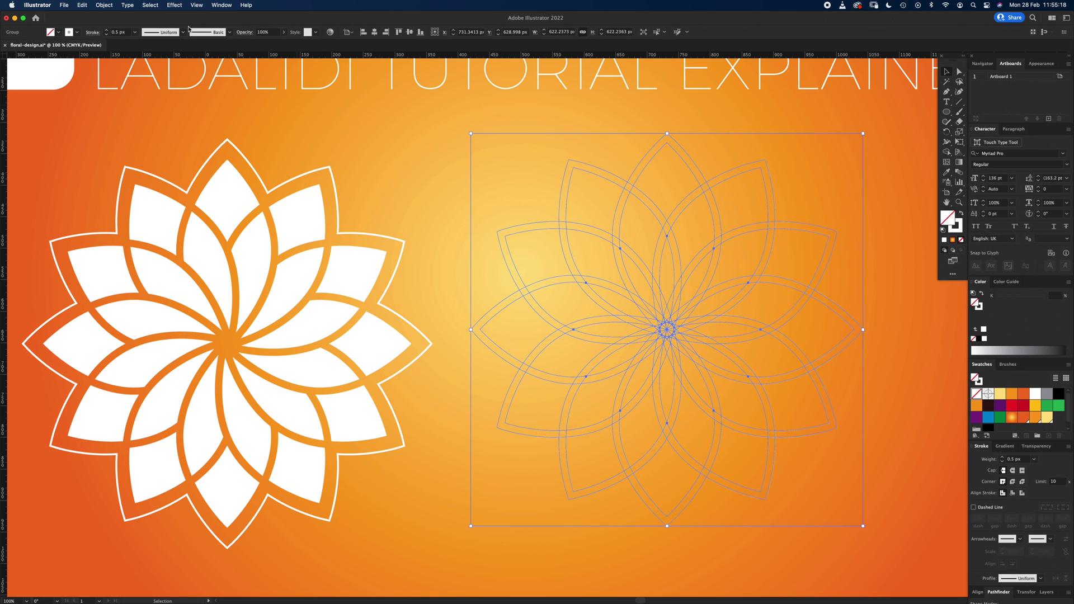
{"action": "left_click", "coordinate": [104, 6]}
{"action": "left_click", "coordinate": [111, 110]}
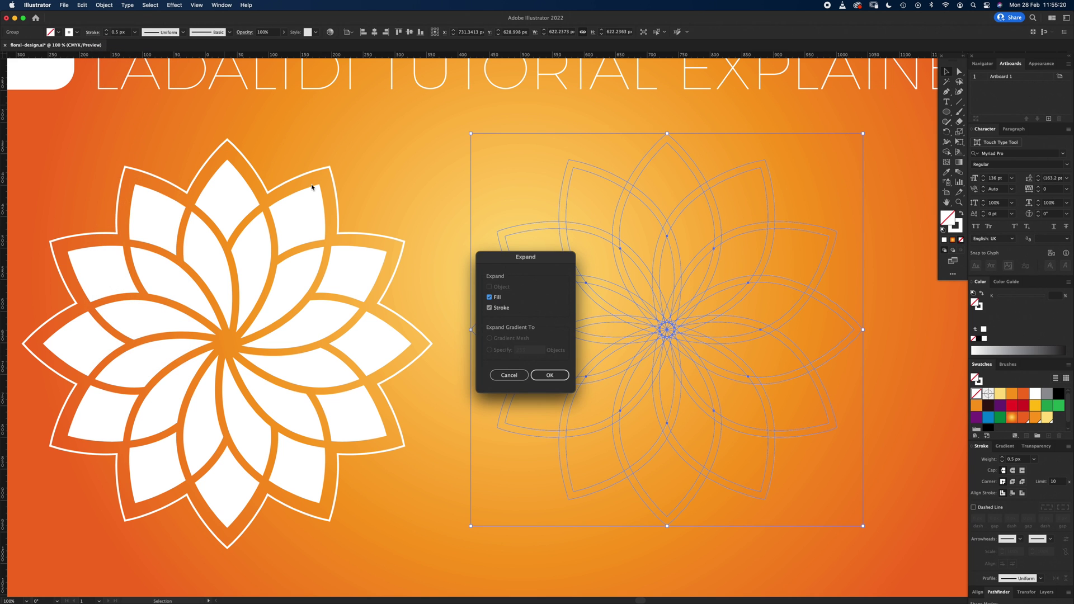
{"action": "left_click", "coordinate": [552, 374]}
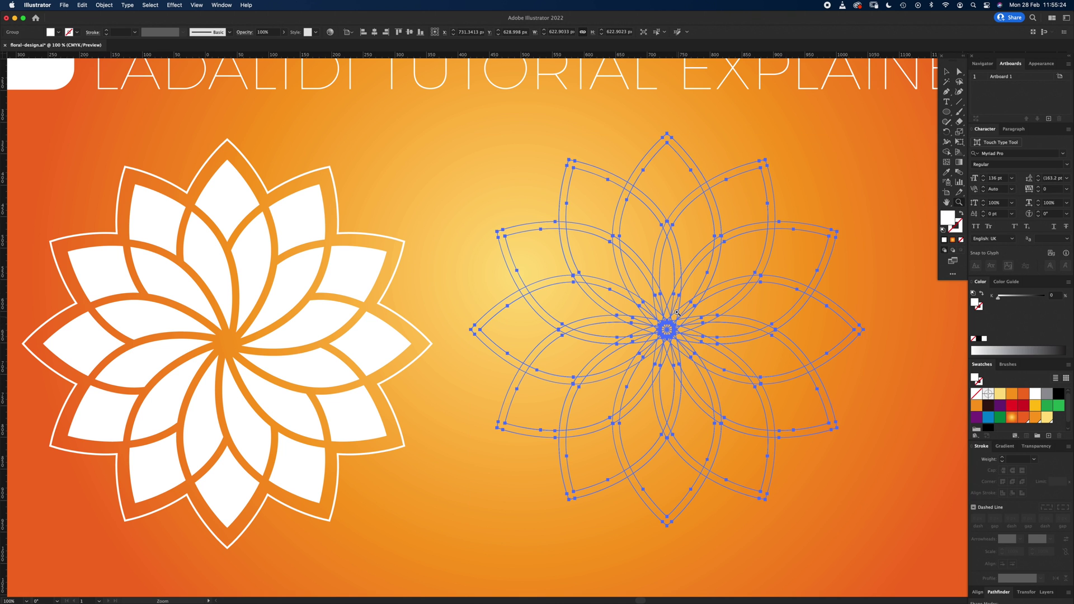
- Use the Shape Builder tool to fill the twelve outer petal-tip regions of the flower with white
{"action": "left_click_drag", "start_coordinate": [677, 311], "coordinate": [700, 304]}
{"action": "key", "text": "v"}
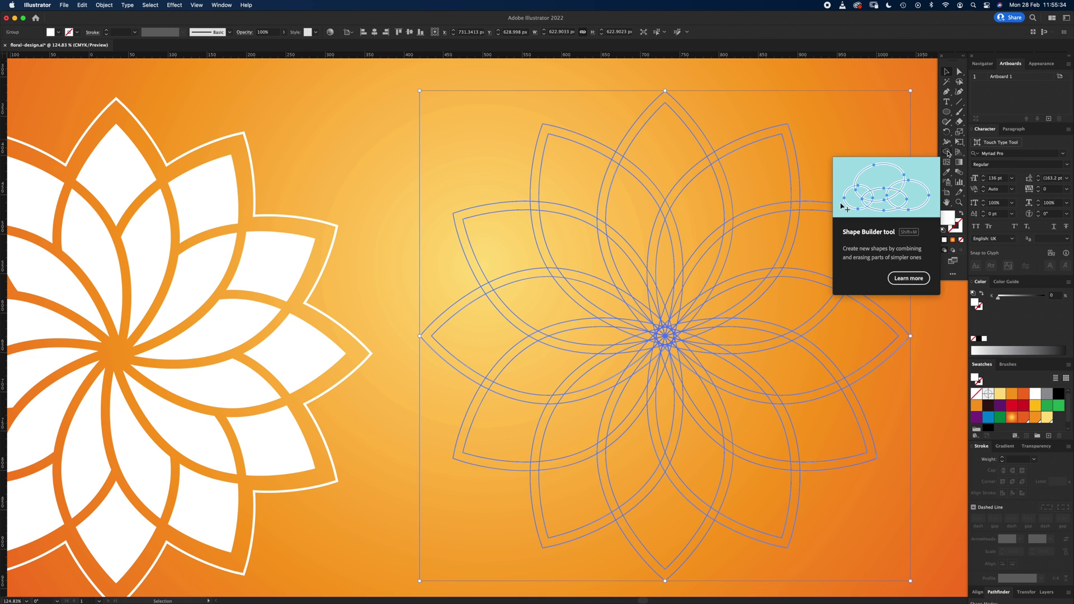
{"action": "left_click", "coordinate": [947, 152]}
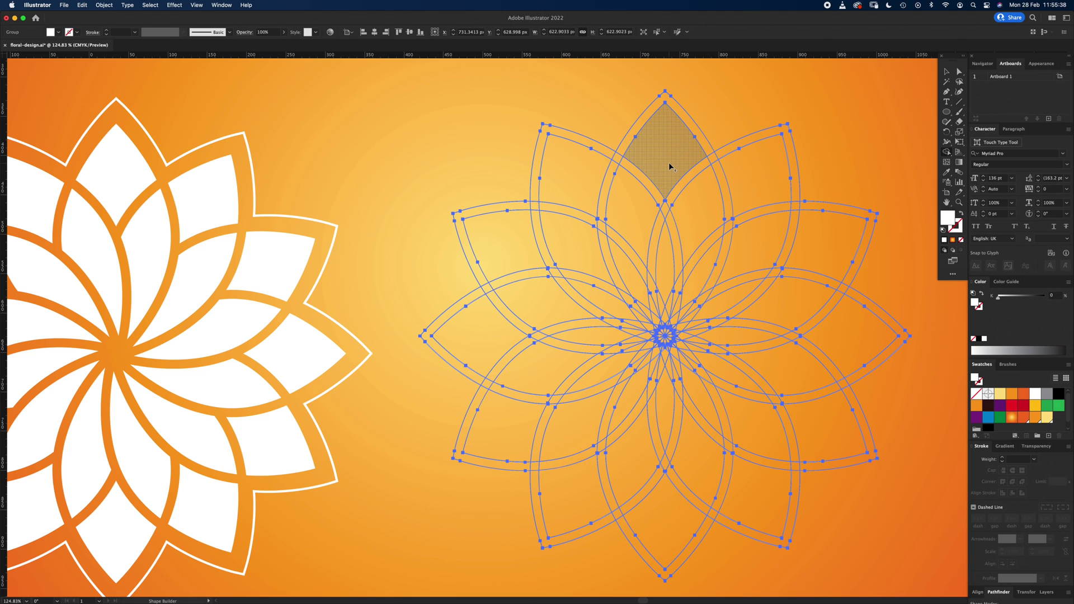
{"action": "left_click", "coordinate": [715, 162]}
{"action": "left_click", "coordinate": [761, 180]}
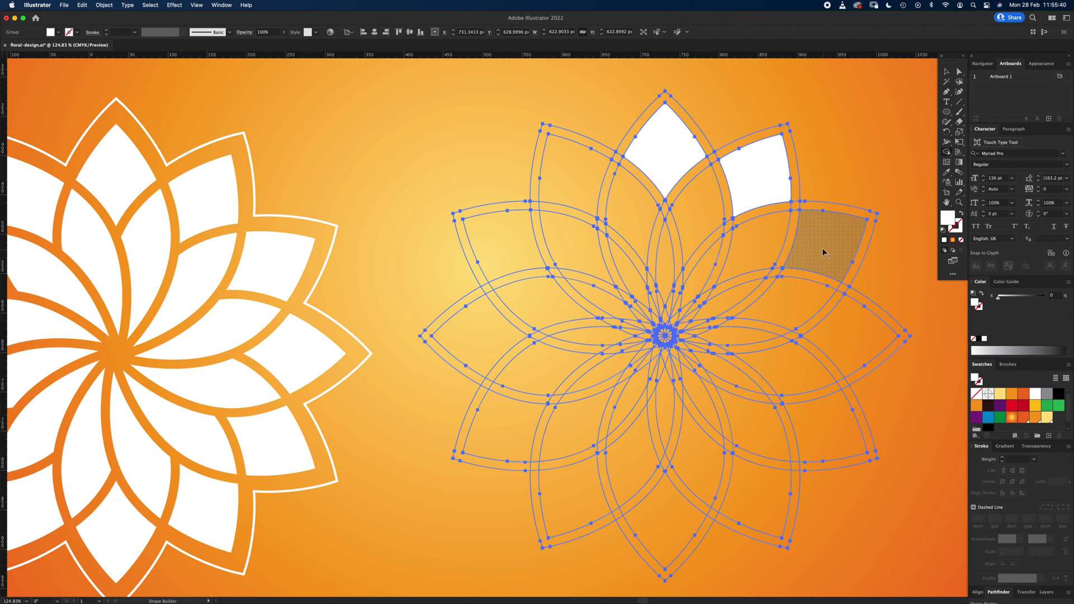
{"action": "left_click", "coordinate": [842, 347]}
{"action": "left_click", "coordinate": [829, 441]}
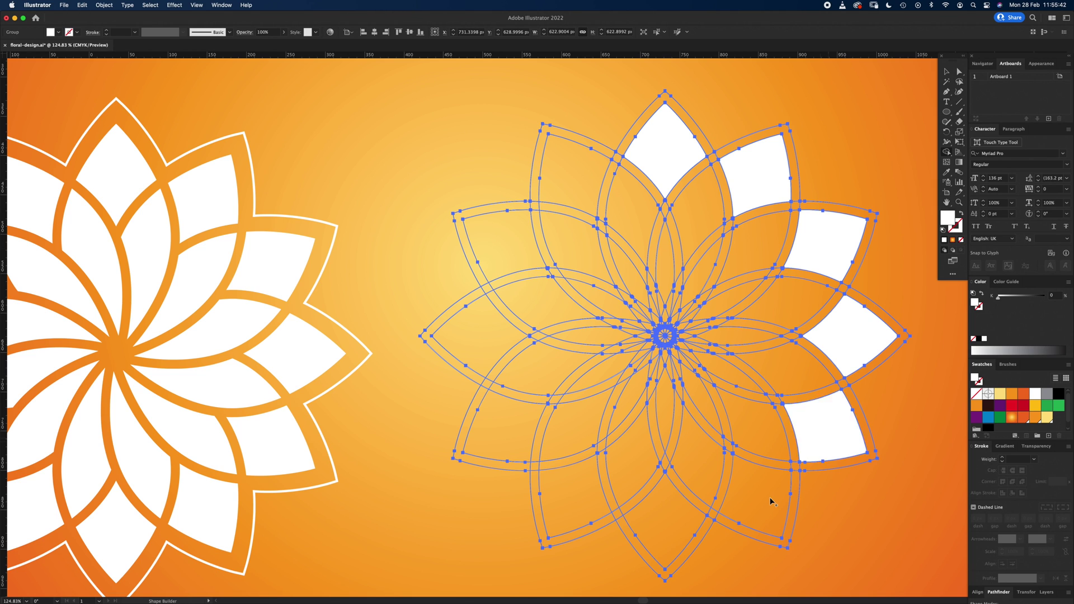
{"action": "left_click", "coordinate": [568, 501]}
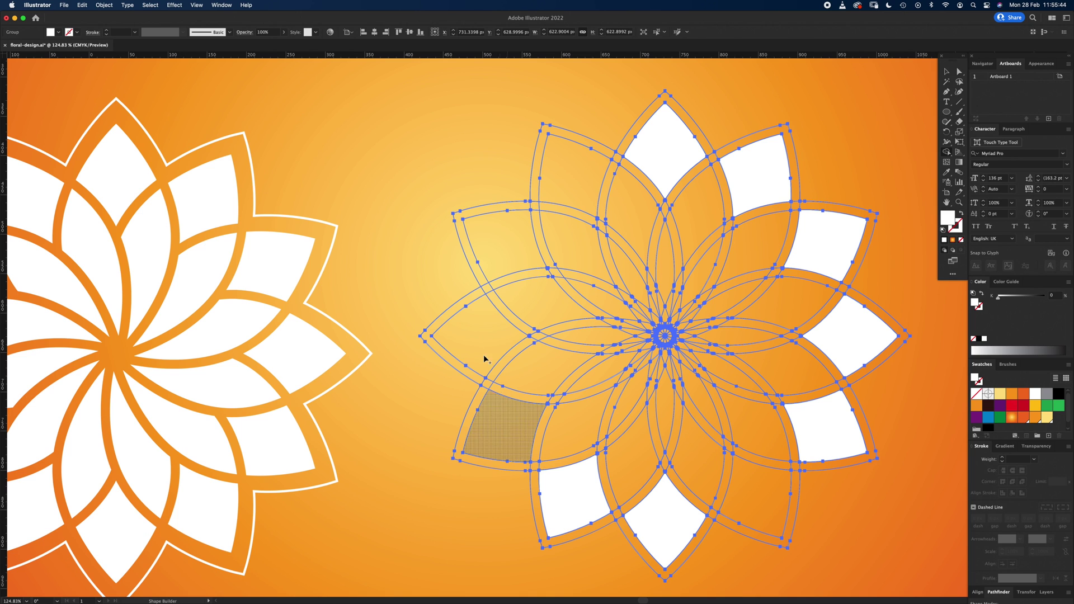
{"action": "left_click", "coordinate": [492, 311]}
{"action": "left_click", "coordinate": [508, 425]}
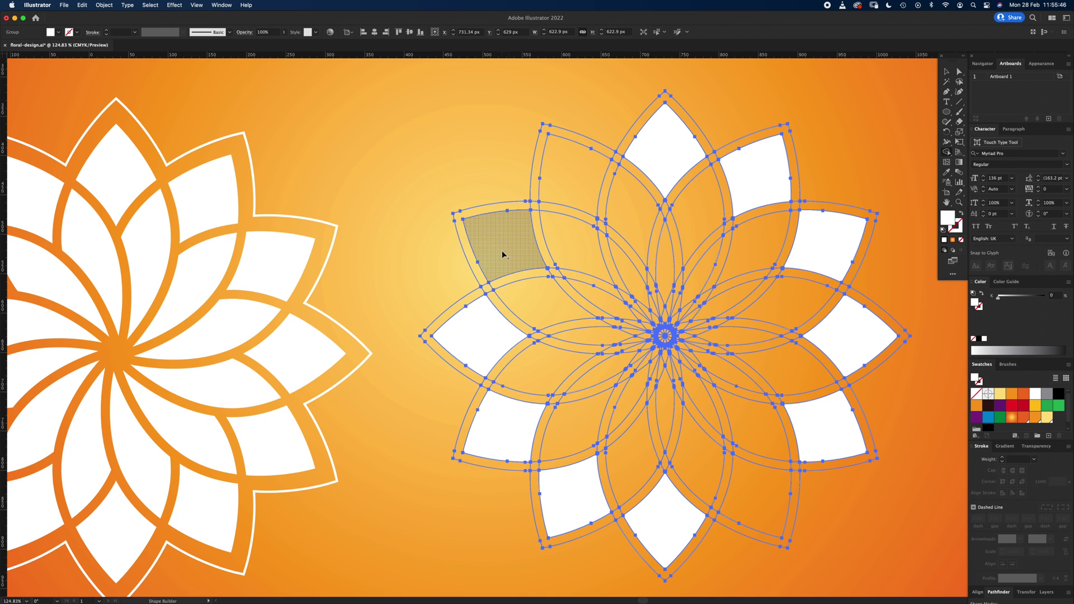
{"action": "left_click", "coordinate": [548, 197]}
{"action": "left_click", "coordinate": [562, 187]}
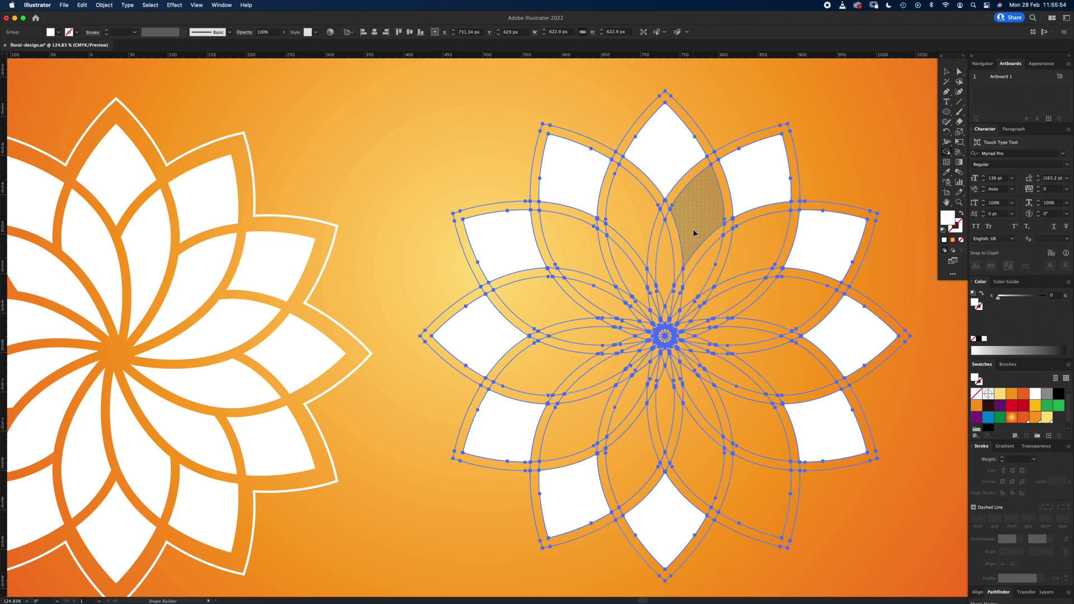
- Merge the regions between each petal's shoulder and the flower's centre into twelve curved white inner petals with the Shape Builder
{"action": "left_click_drag", "start_coordinate": [695, 231], "coordinate": [687, 312]}
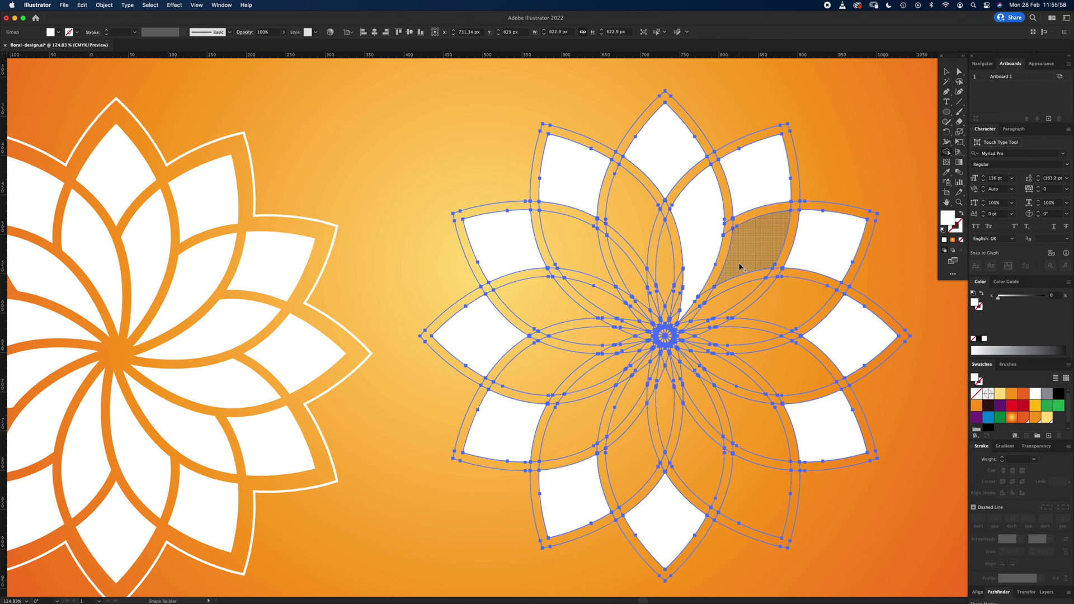
{"action": "left_click", "coordinate": [699, 322]}
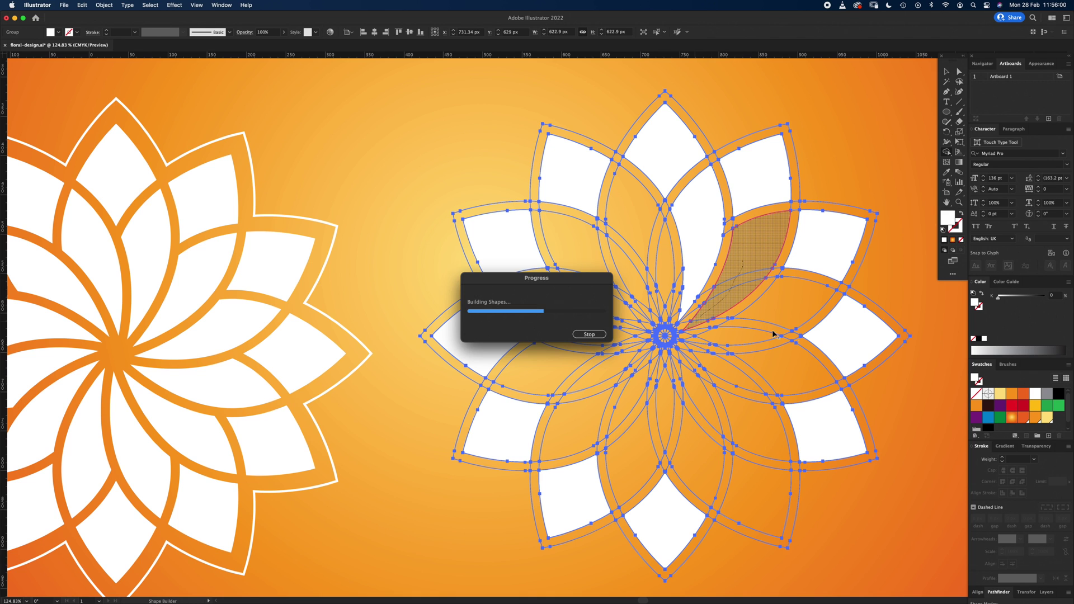
{"action": "left_click", "coordinate": [702, 342]}
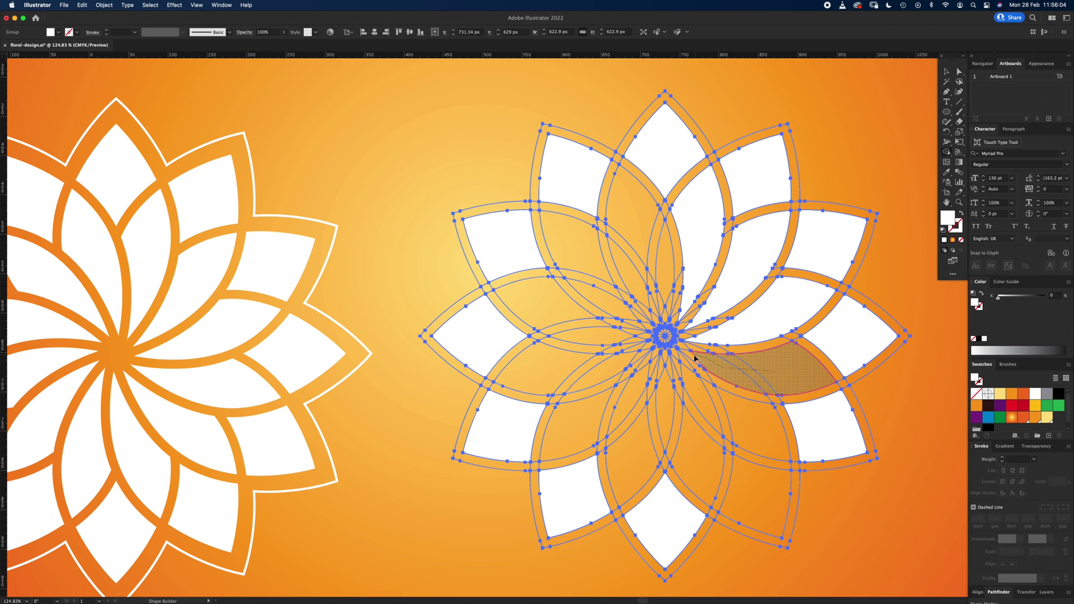
{"action": "left_click", "coordinate": [695, 358]}
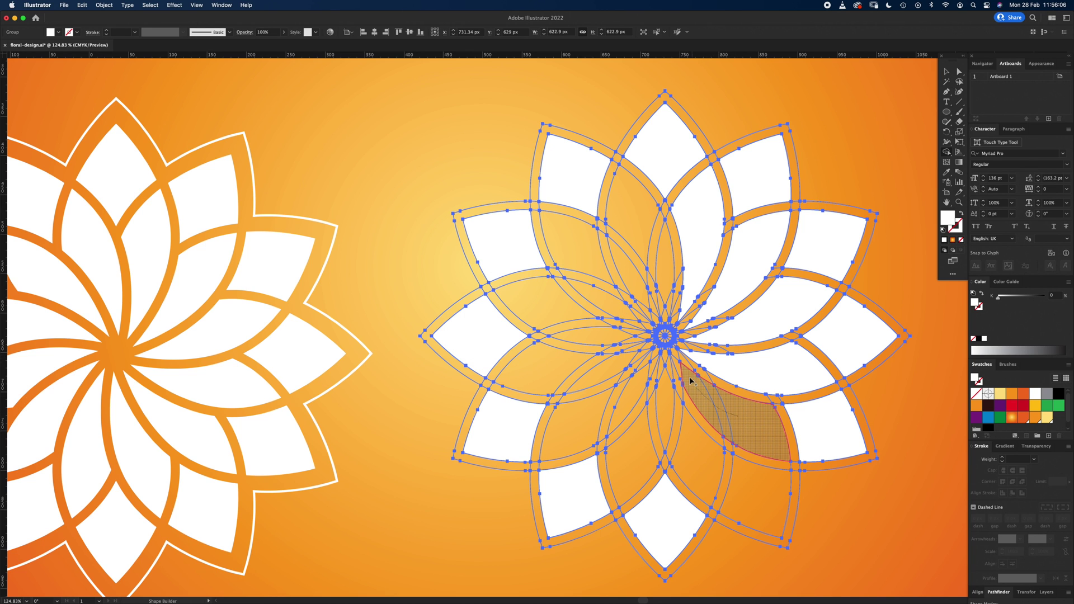
{"action": "left_click", "coordinate": [689, 380]}
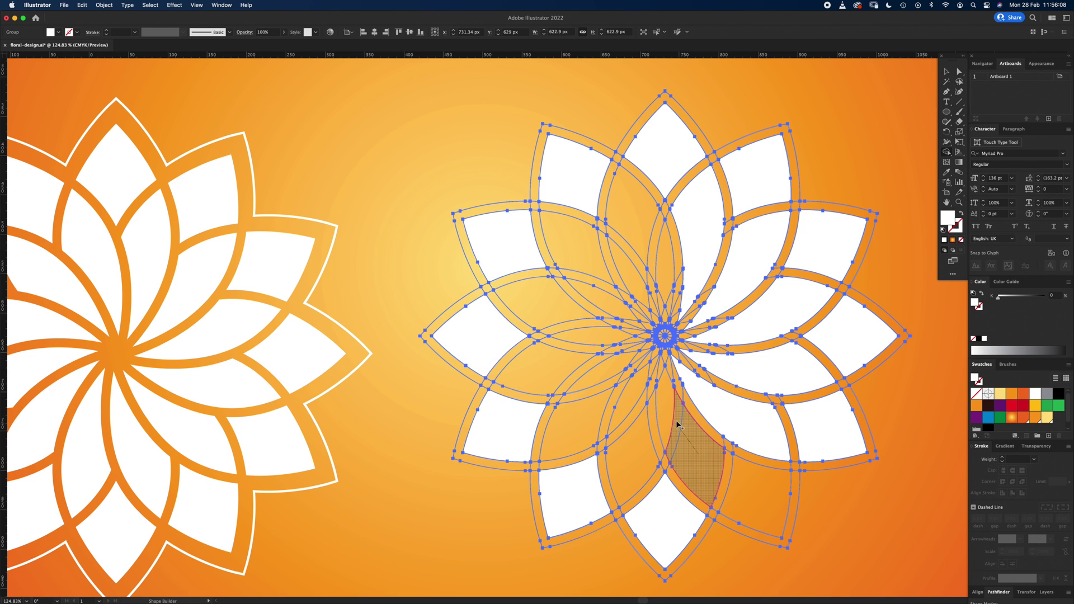
{"action": "left_click", "coordinate": [669, 385]}
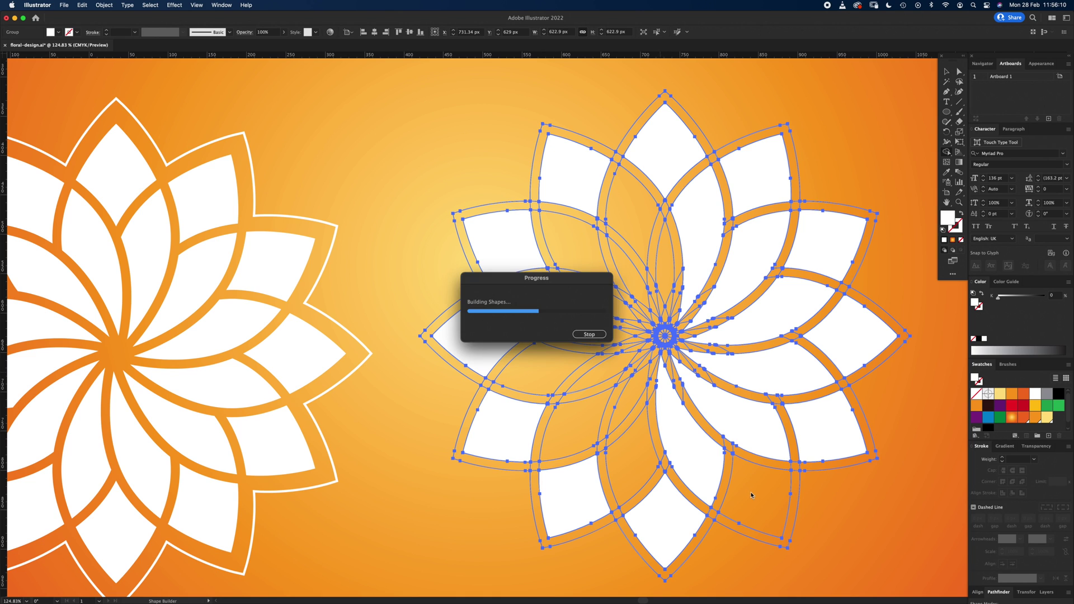
{"action": "left_click", "coordinate": [644, 371]}
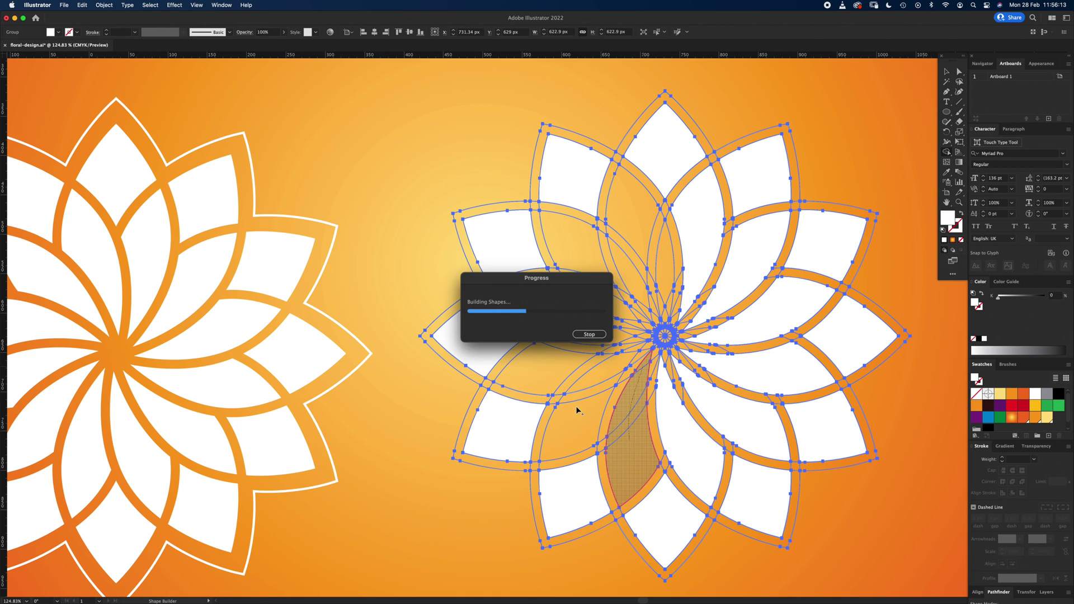
{"action": "left_click", "coordinate": [624, 361]}
{"action": "left_click_drag", "start_coordinate": [560, 353], "coordinate": [628, 330]}
{"action": "left_click_drag", "start_coordinate": [547, 305], "coordinate": [634, 316]}
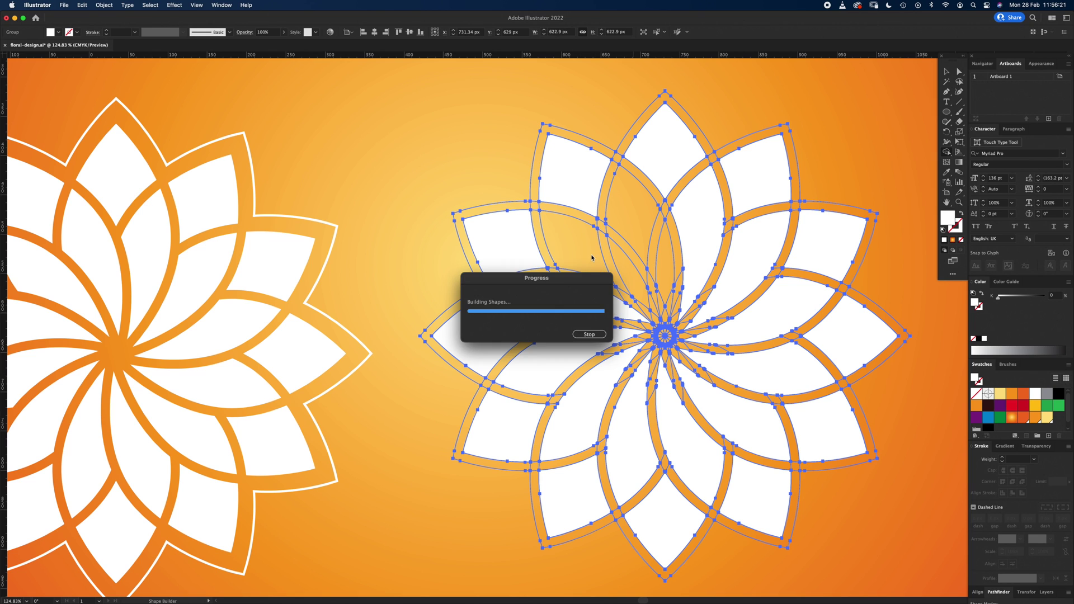
{"action": "left_click_drag", "start_coordinate": [592, 255], "coordinate": [651, 307]}
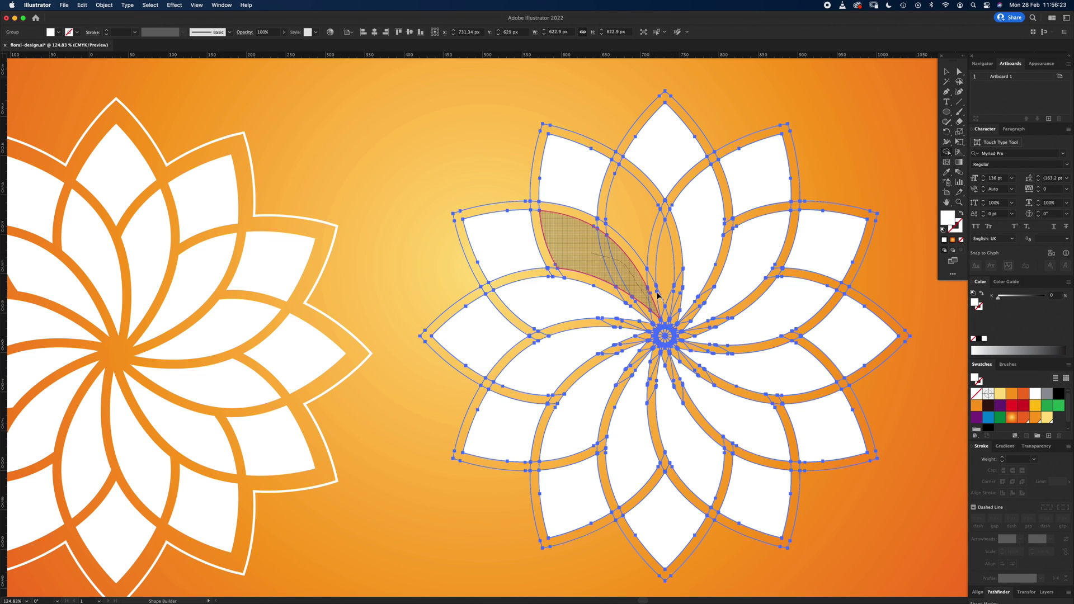
{"action": "left_click_drag", "start_coordinate": [640, 222], "coordinate": [662, 251]}
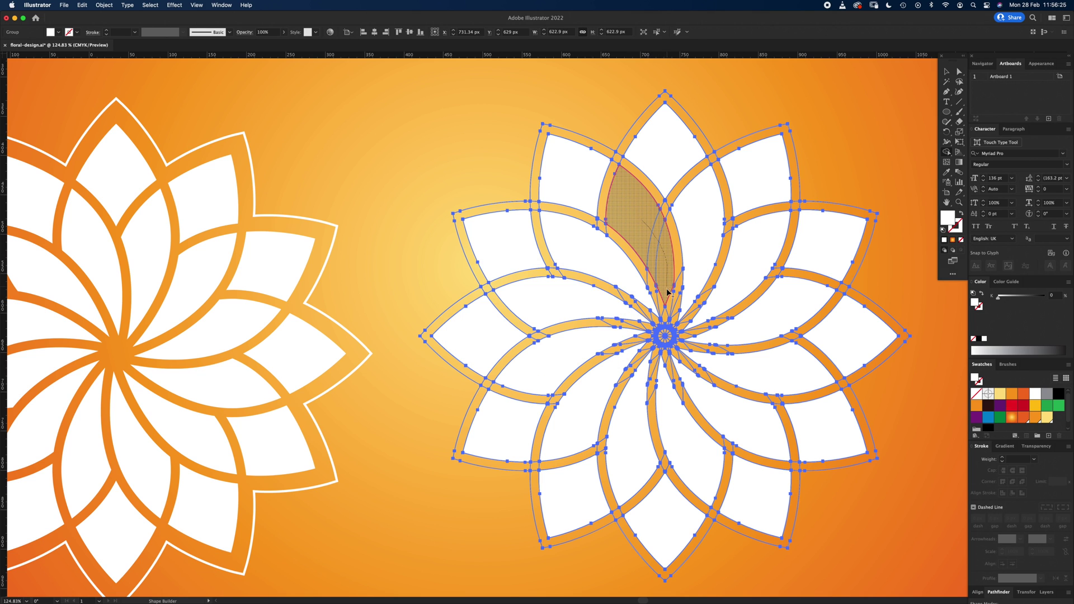
{"action": "left_click_drag", "start_coordinate": [666, 292], "coordinate": [671, 305]}
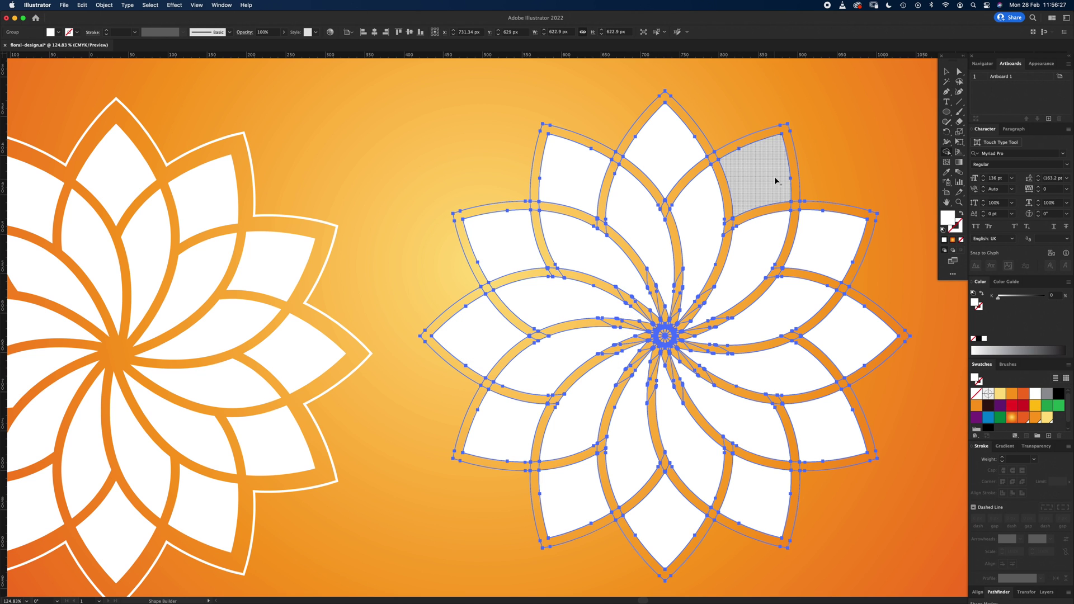
- Switch to VLC, play the reference tutorial and rewind it to examine how the flower is finished, and return to Illustrator
{"action": "key", "text": "super+Tab"}
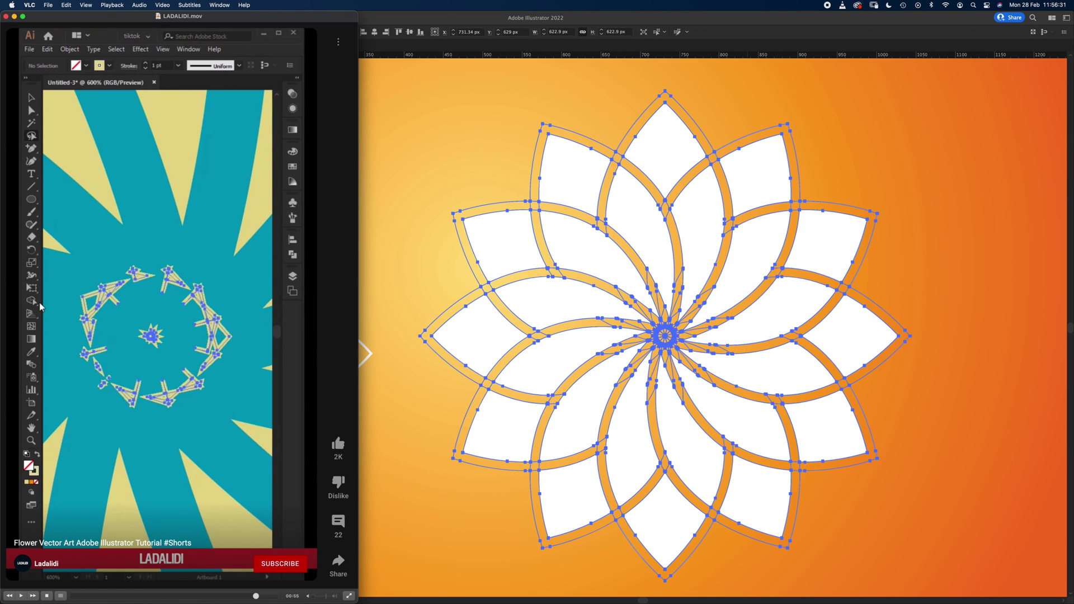
{"action": "key", "text": "space"}
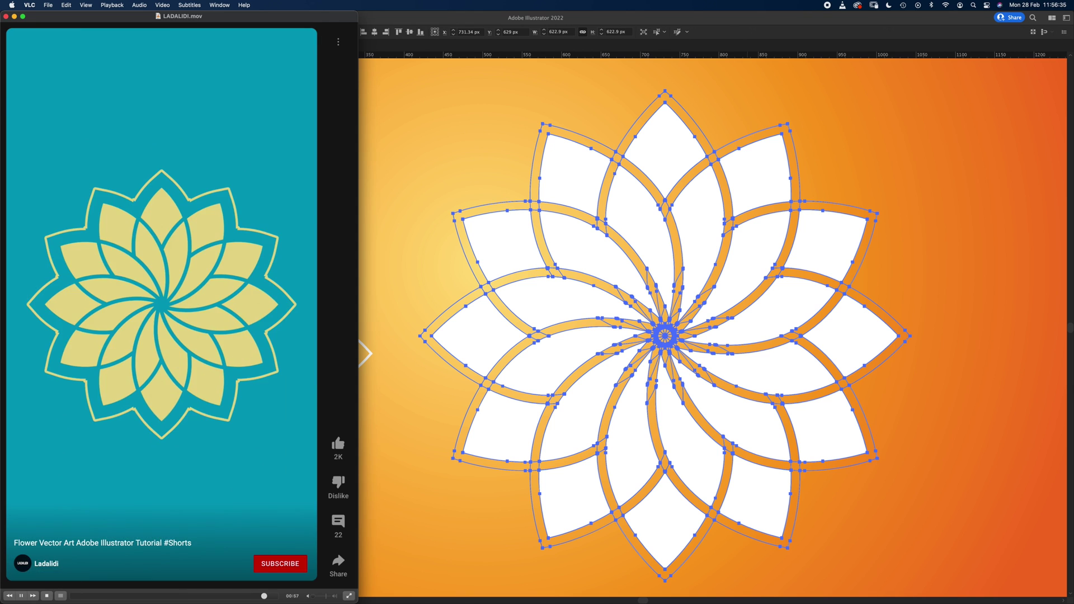
{"action": "key", "text": "Left"}
{"action": "key", "text": "Left"}
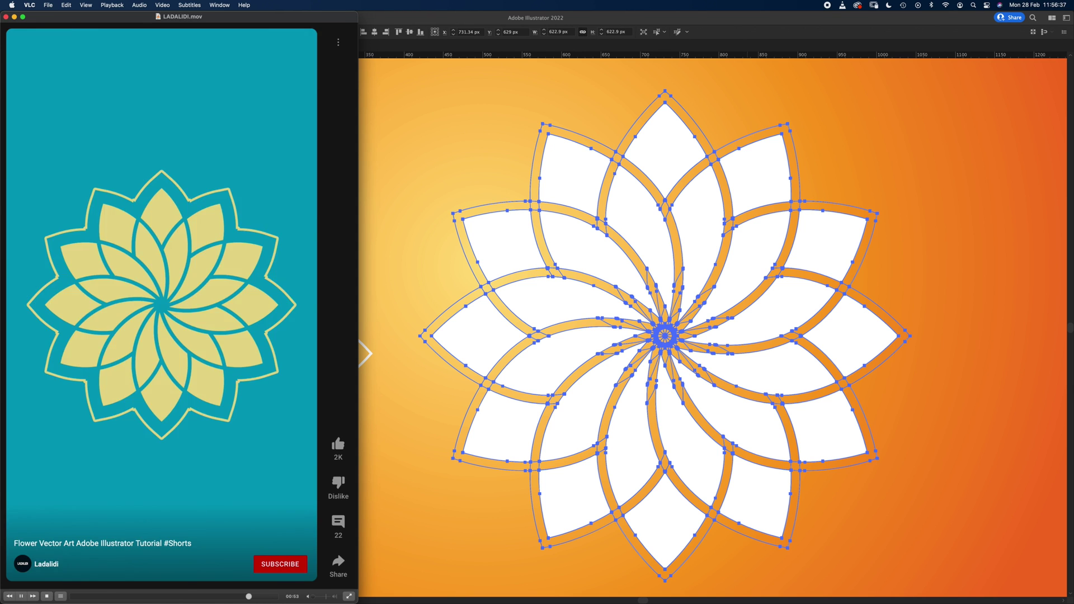
{"action": "key", "text": "space"}
{"action": "key", "text": "super+Tab"}
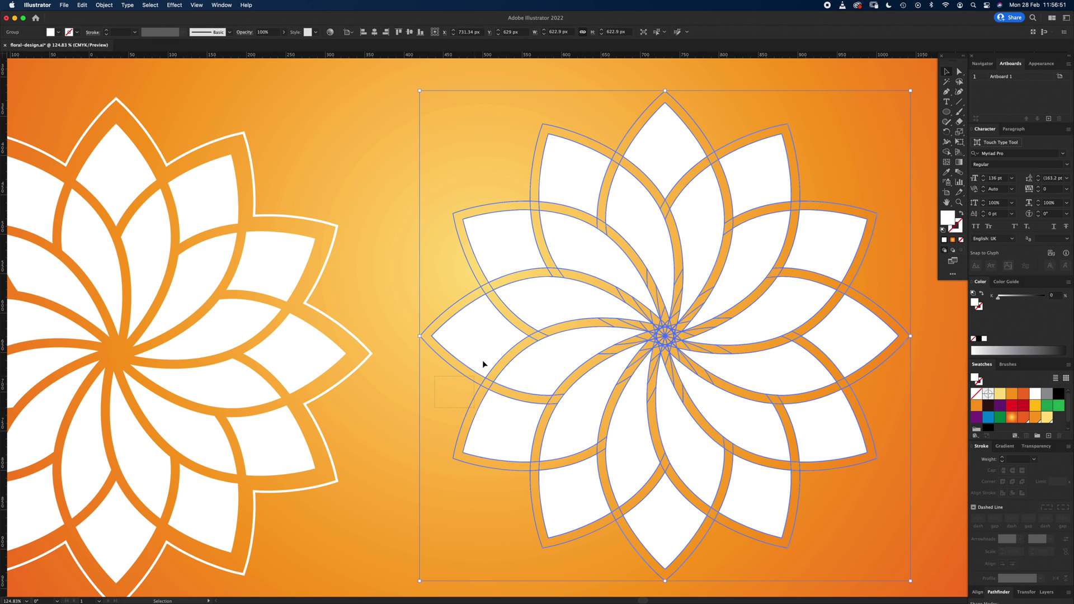
- Clear the selection and directly select all twelve white outer petal tips of the new flower
{"action": "key", "text": "a"}
{"action": "key", "text": "super+shift+a"}
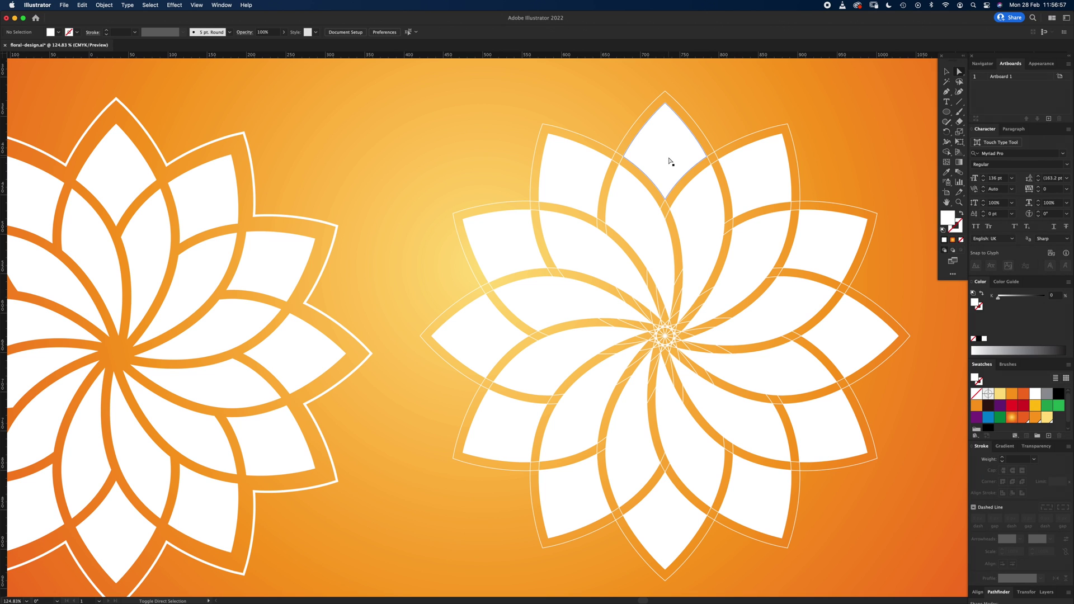
{"action": "left_click", "coordinate": [670, 161]}
{"action": "left_click", "coordinate": [763, 184], "text": "shift"}
{"action": "left_click", "coordinate": [823, 249], "text": "shift"}
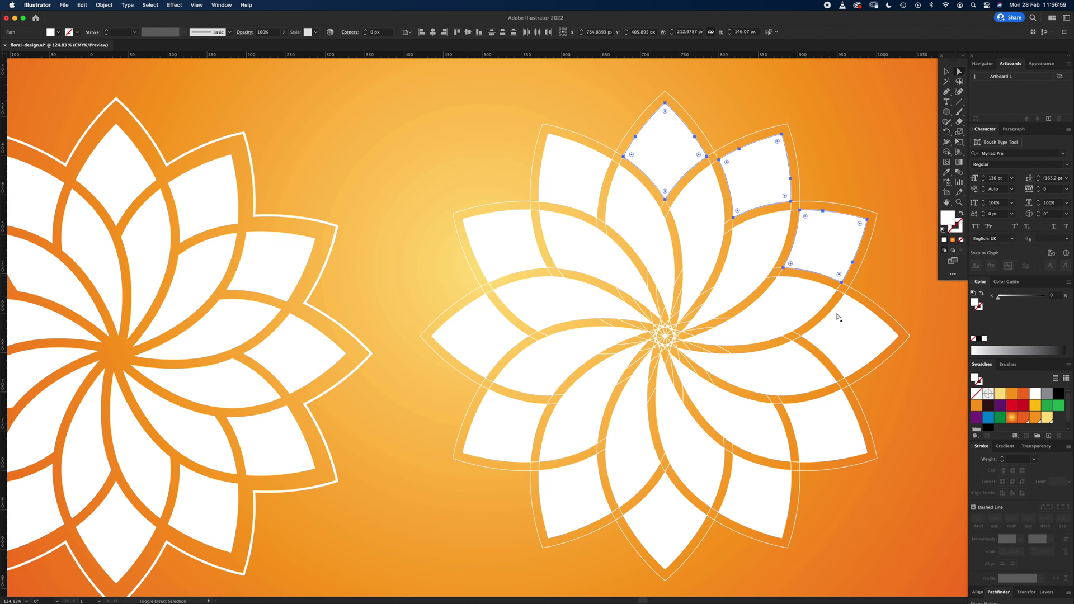
{"action": "left_click", "coordinate": [842, 338], "text": "shift"}
{"action": "left_click", "coordinate": [829, 442], "text": "shift"}
{"action": "left_click", "coordinate": [765, 497], "text": "shift"}
{"action": "left_click", "coordinate": [677, 523], "text": "shift"}
{"action": "left_click", "coordinate": [582, 493], "text": "shift"}
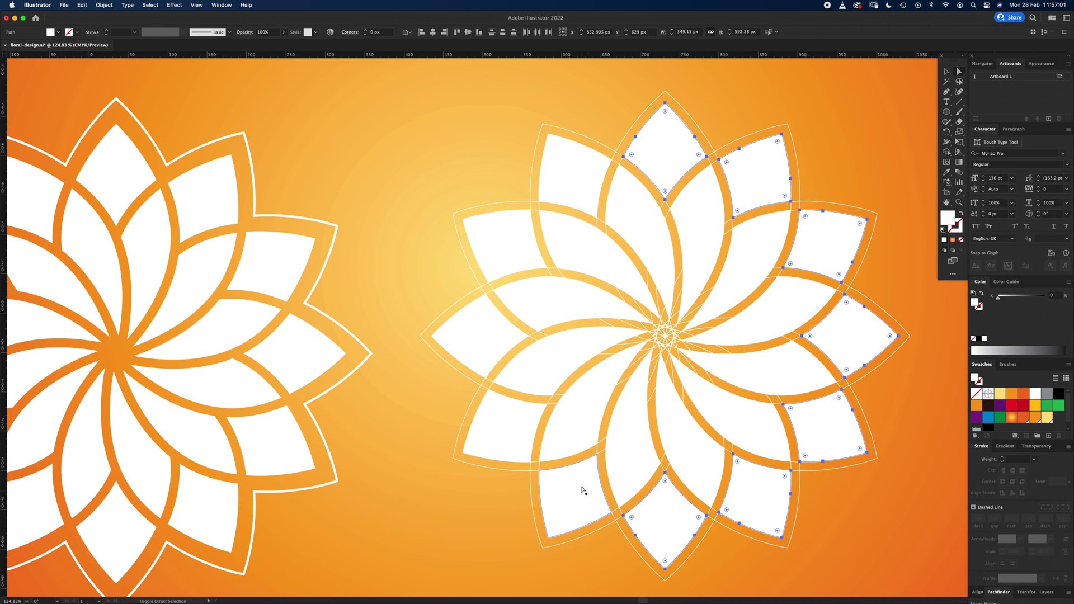
{"action": "left_click", "coordinate": [510, 418], "text": "shift"}
{"action": "left_click", "coordinate": [492, 342], "text": "shift"}
{"action": "left_click", "coordinate": [506, 260], "text": "shift"}
{"action": "left_click", "coordinate": [577, 187], "text": "shift"}
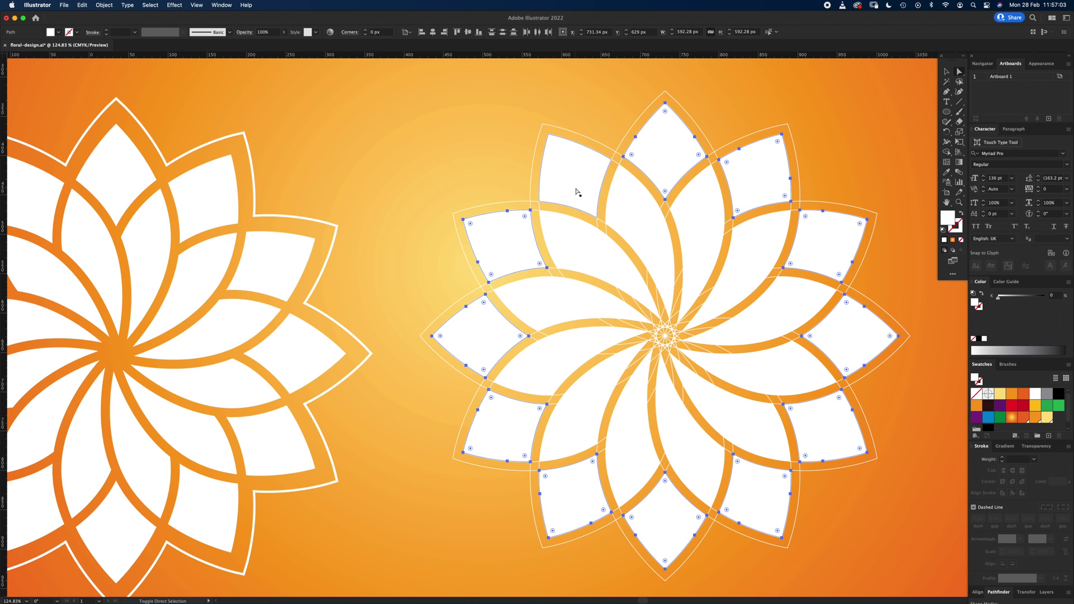
- Add the twelve curved white inner petals to the direct selection
{"action": "left_click", "coordinate": [633, 233], "text": "shift"}
{"action": "left_click", "coordinate": [700, 239], "text": "shift"}
{"action": "left_click", "coordinate": [750, 268], "text": "shift"}
{"action": "left_click", "coordinate": [780, 308], "text": "shift"}
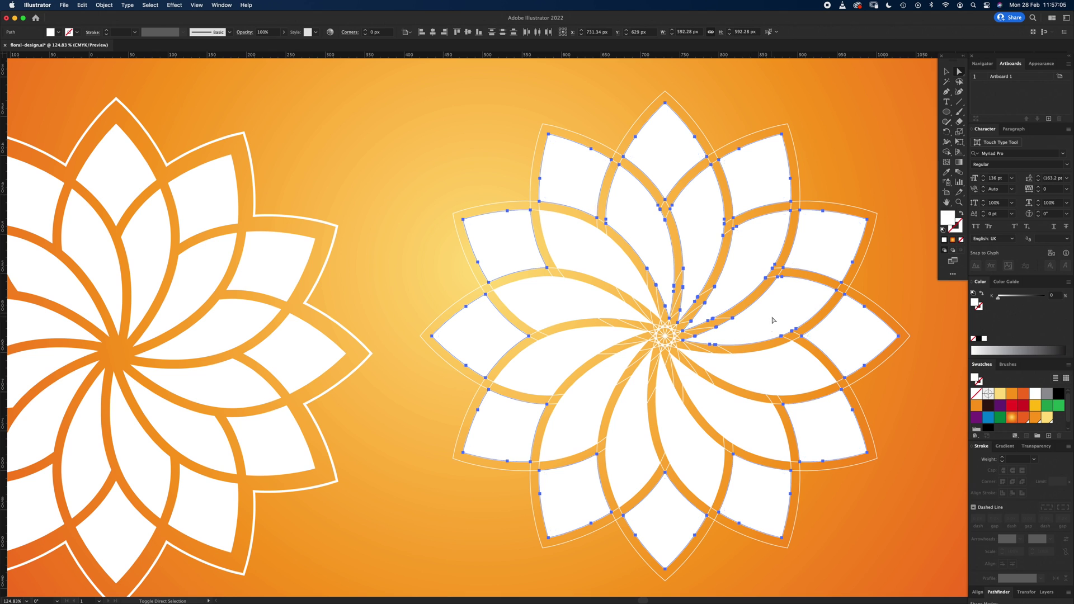
{"action": "left_click", "coordinate": [764, 380], "text": "shift"}
{"action": "left_click", "coordinate": [738, 419], "text": "shift"}
{"action": "left_click", "coordinate": [690, 464], "text": "shift"}
{"action": "left_click", "coordinate": [632, 464], "text": "shift"}
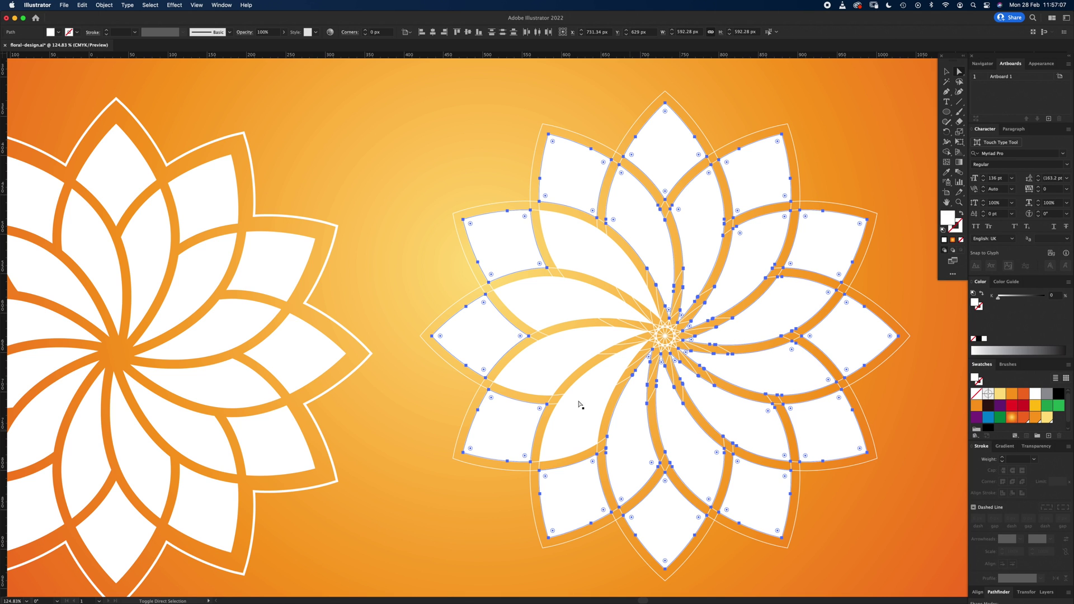
{"action": "left_click", "coordinate": [581, 402], "text": "shift"}
{"action": "left_click", "coordinate": [548, 374], "text": "shift"}
{"action": "left_click", "coordinate": [564, 308], "text": "shift"}
{"action": "left_click", "coordinate": [597, 263], "text": "shift"}
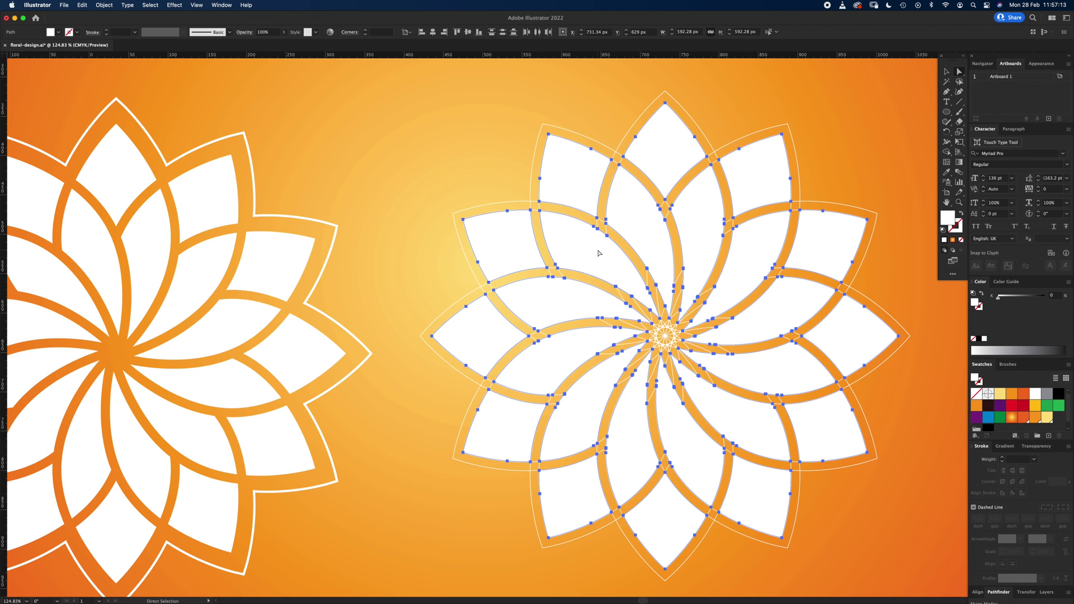
- Deselect the white petal shapes and select the entire new flower group, including its thin outlines
{"action": "key", "text": "v"}
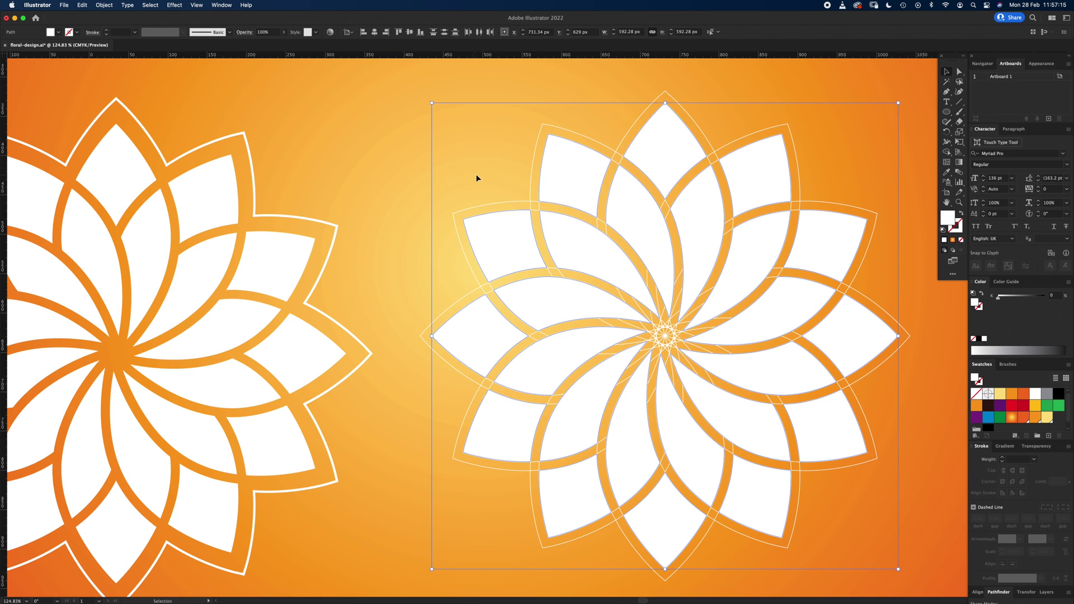
{"action": "left_click", "coordinate": [491, 199]}
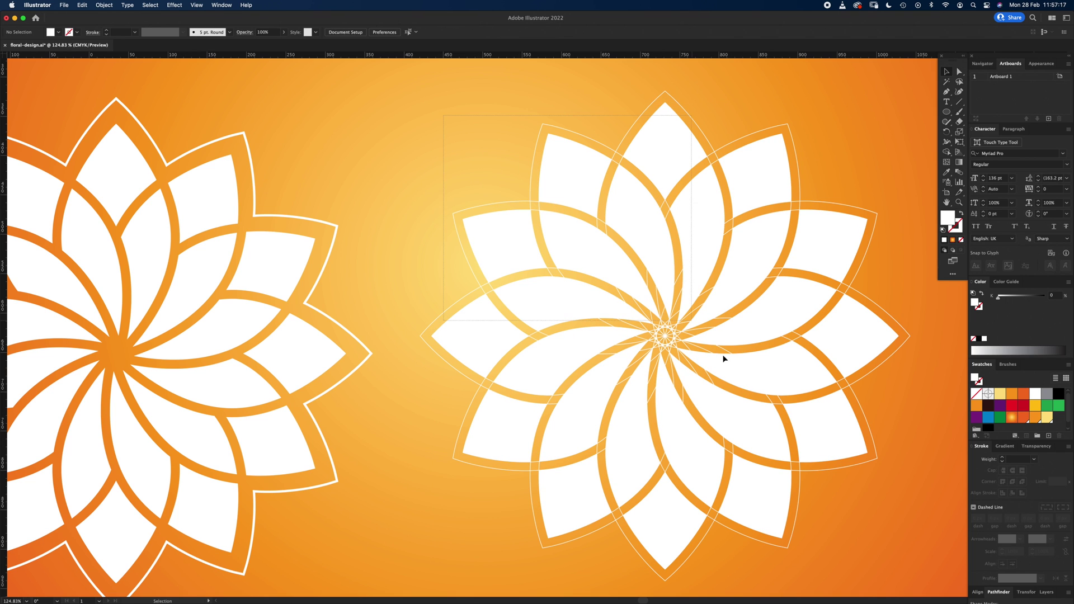
{"action": "left_click_drag", "start_coordinate": [723, 356], "coordinate": [862, 491]}
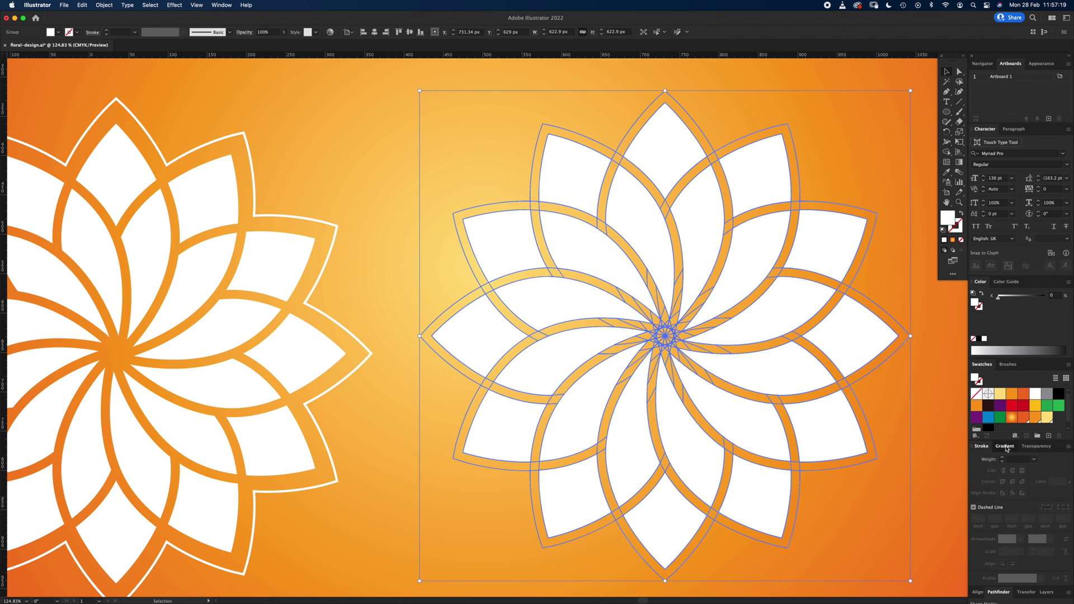
- Split the selected flower group into separate pieces along every overlapping line with the Divide pathfinder
{"action": "left_click", "coordinate": [1004, 446]}
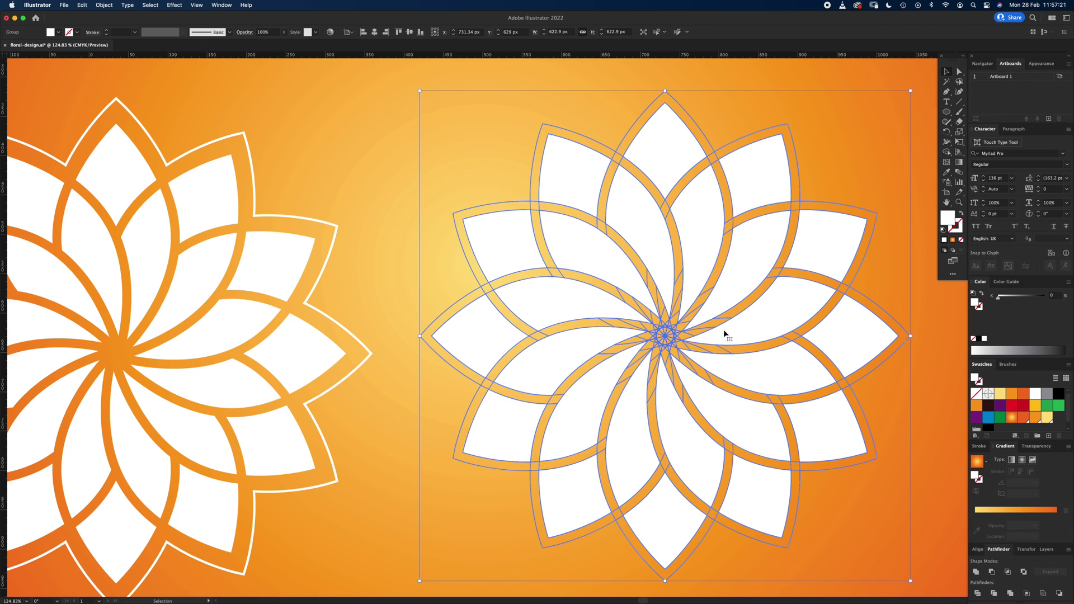
{"action": "left_click", "coordinate": [222, 5]}
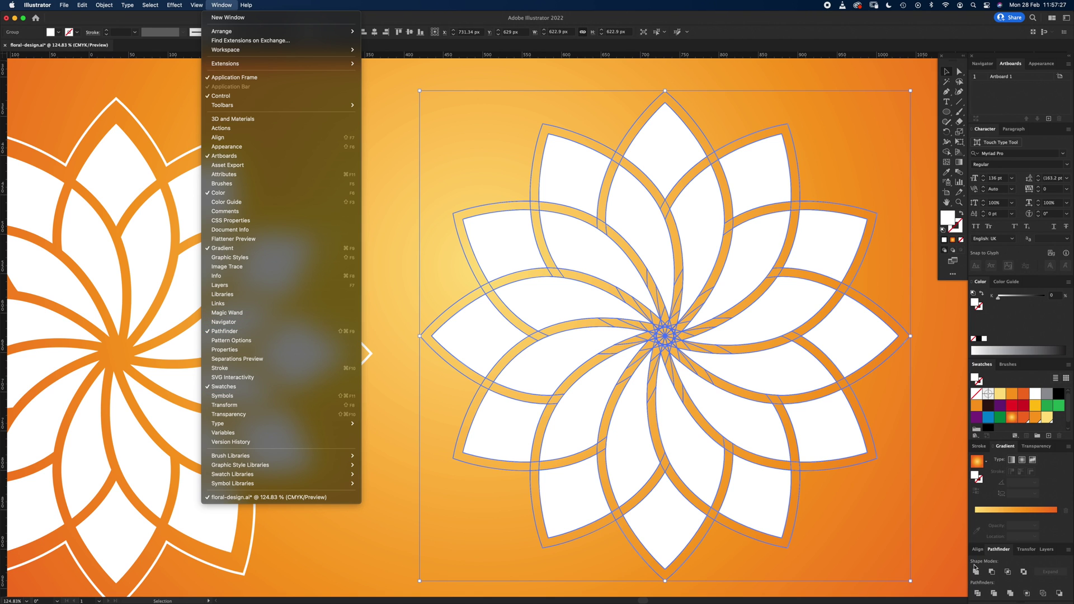
{"action": "left_click", "coordinate": [991, 563]}
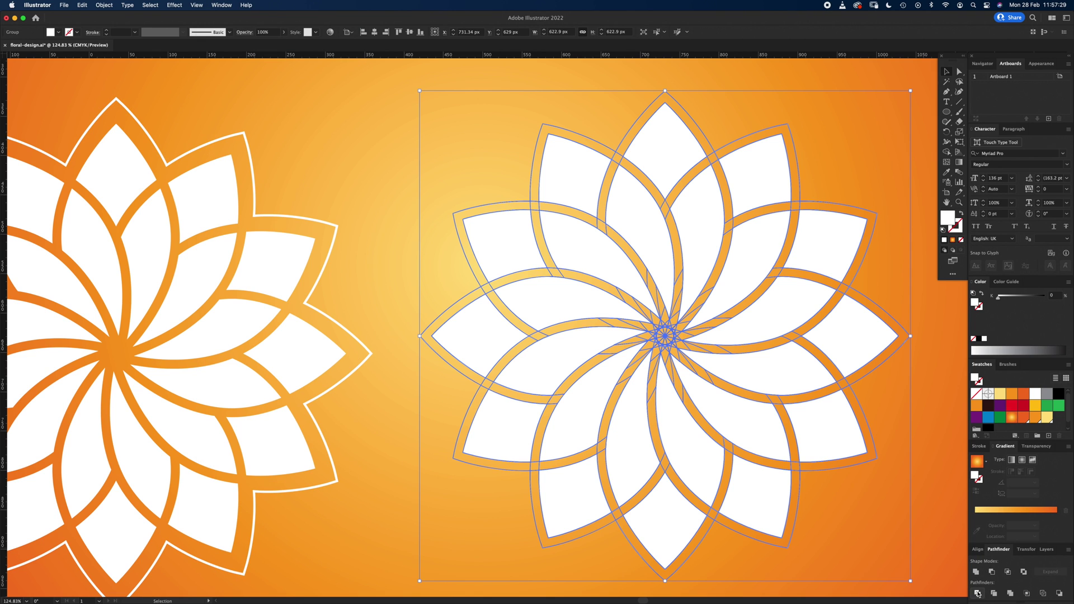
{"action": "left_click", "coordinate": [977, 594]}
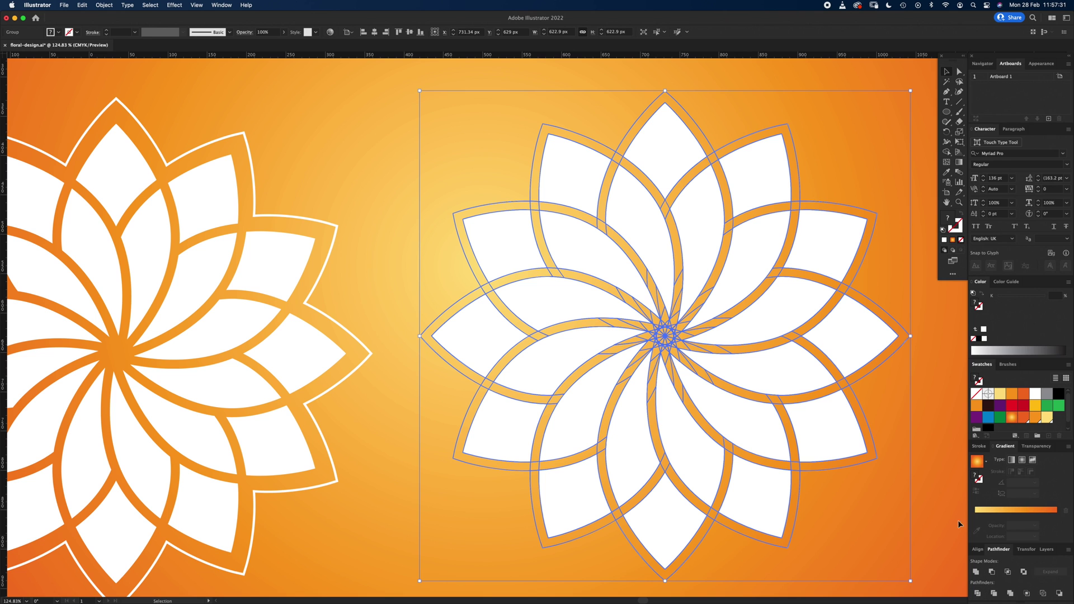
{"action": "scroll", "coordinate": [515, 204], "scroll_direction": "up", "scroll_amount": 10}
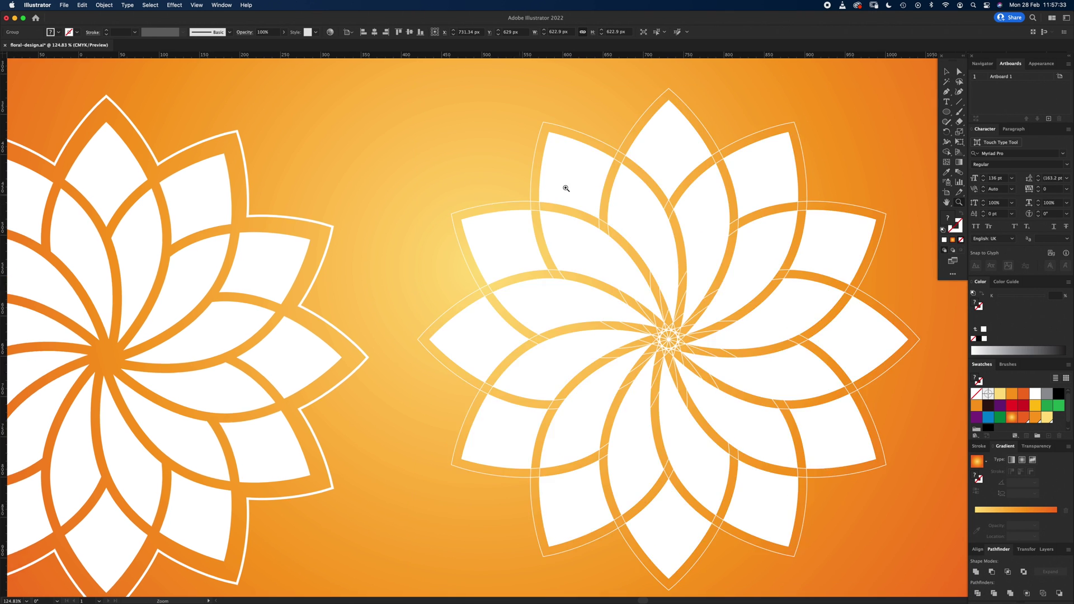
- Clear the selection, try moving the line segments apart at one outline crossing in the upper-left petals, and undo the moves
{"action": "key", "text": "a"}
{"action": "key", "text": "super+shift+a"}
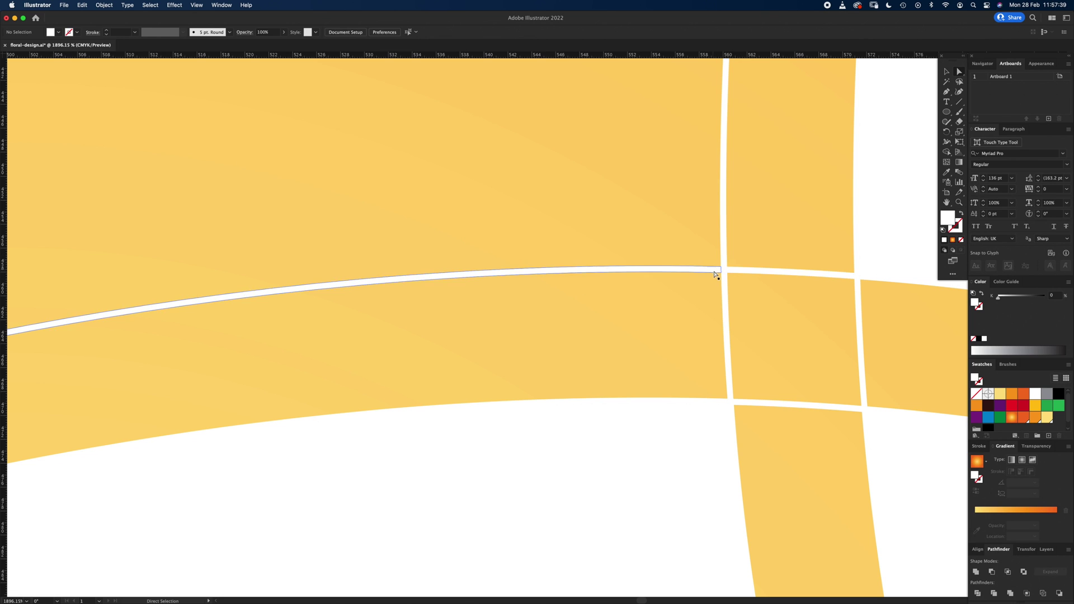
{"action": "left_click", "coordinate": [727, 270]}
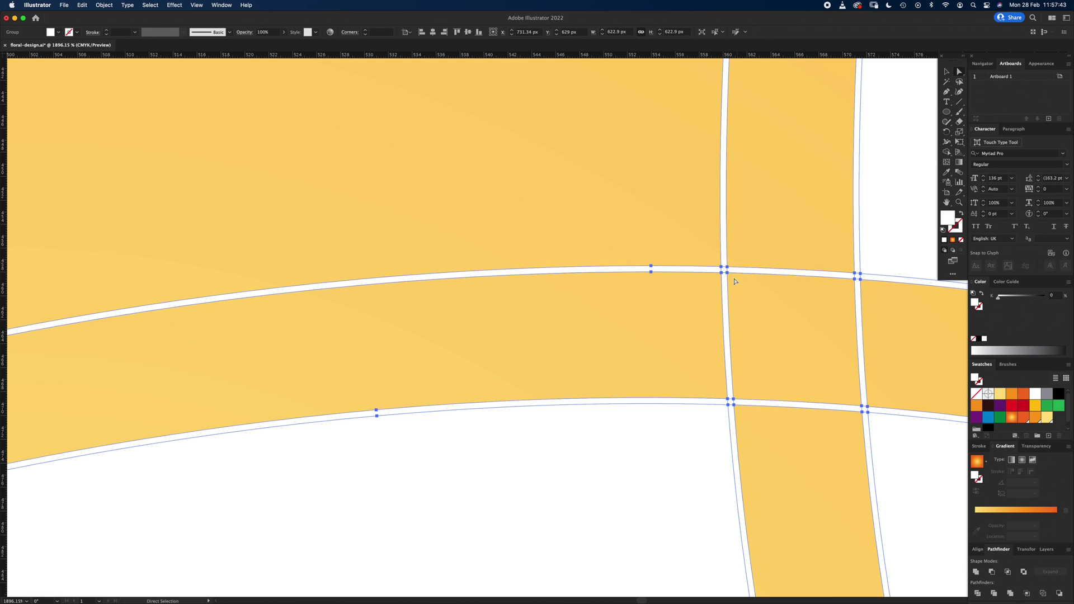
{"action": "key", "text": "super+a"}
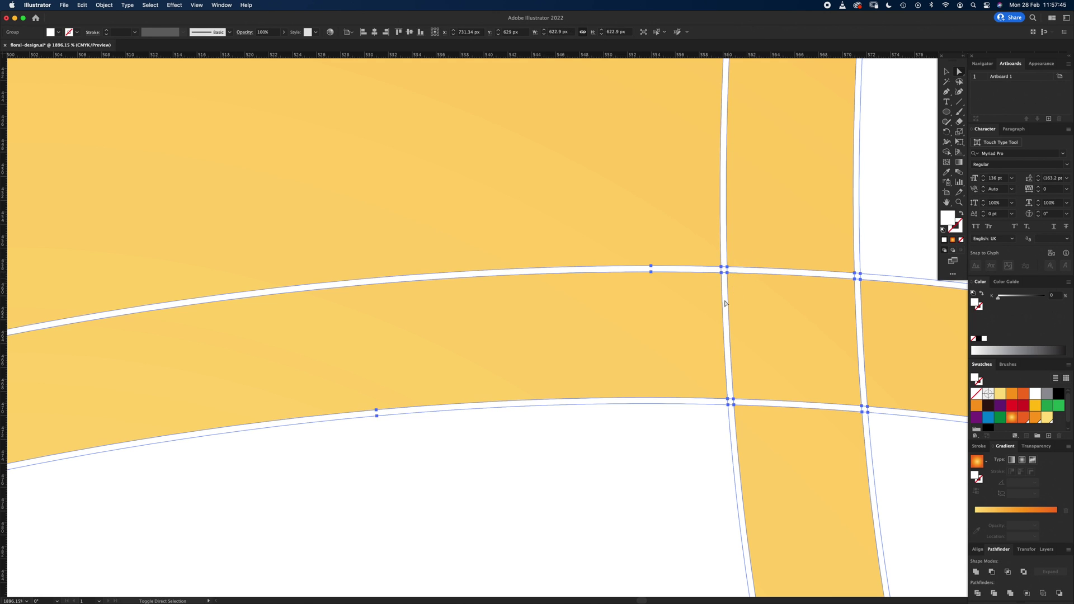
{"action": "key", "text": "super+shift+a"}
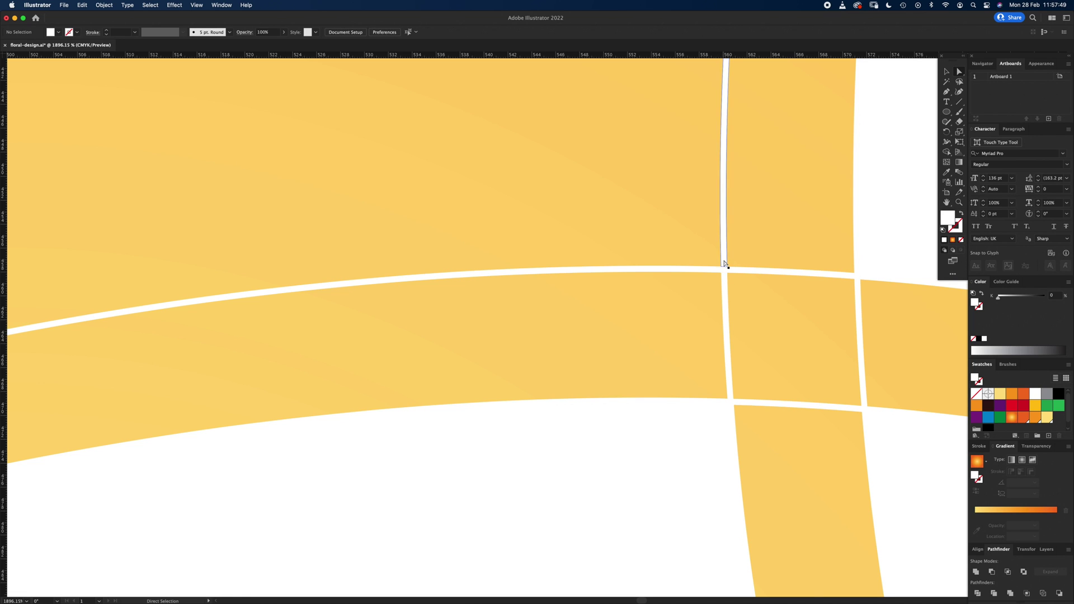
{"action": "mouse_move", "coordinate": [724, 263]}
{"action": "left_mouse_down"}
{"action": "mouse_move", "coordinate": [736, 250]}
{"action": "mouse_move", "coordinate": [715, 259]}
{"action": "left_mouse_up"}
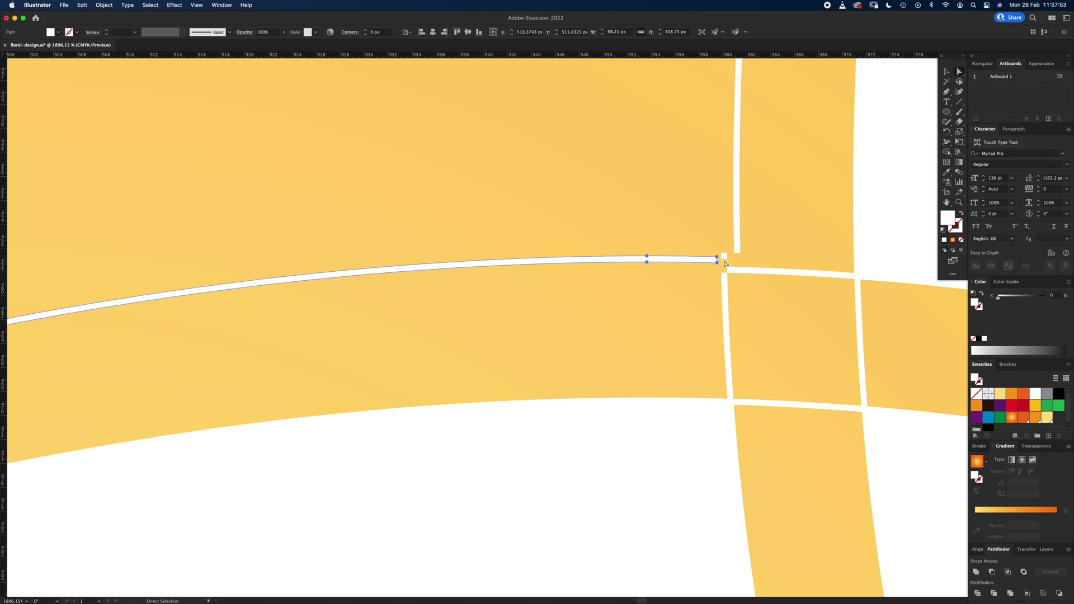
{"action": "key", "text": "super+z"}
{"action": "key", "text": "super+z"}
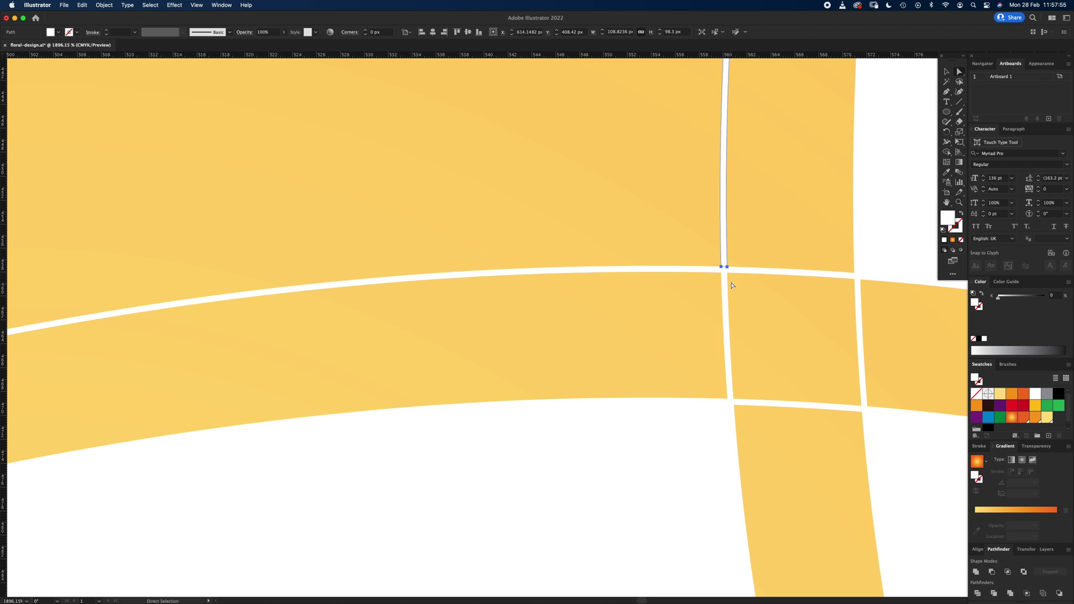
- Try moving the small square piece out of the same outline crossing and undo the move
{"action": "left_click", "coordinate": [738, 291]}
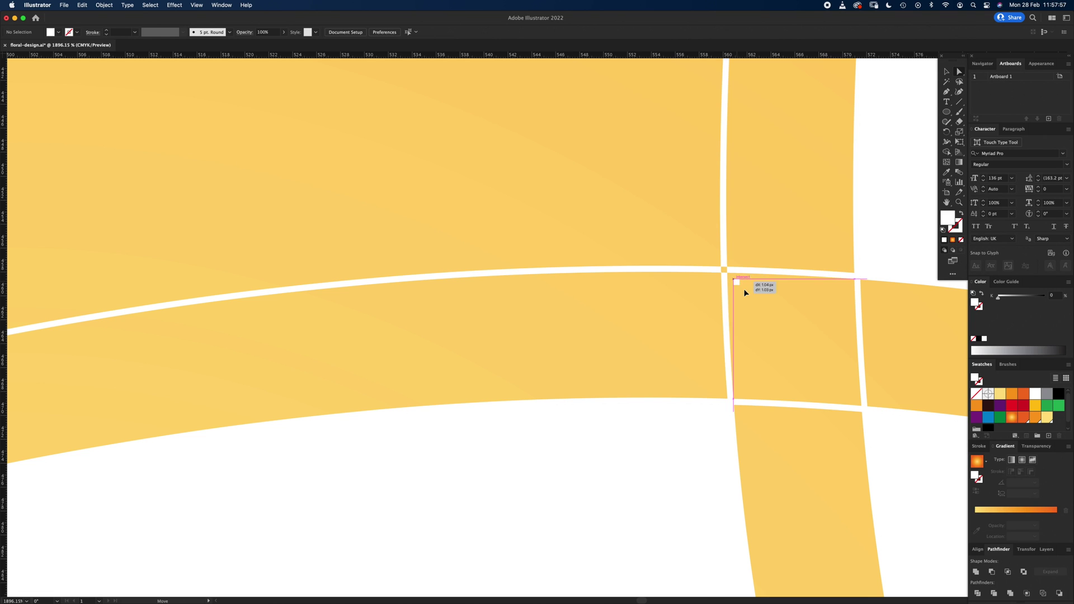
{"action": "left_click", "coordinate": [723, 270]}
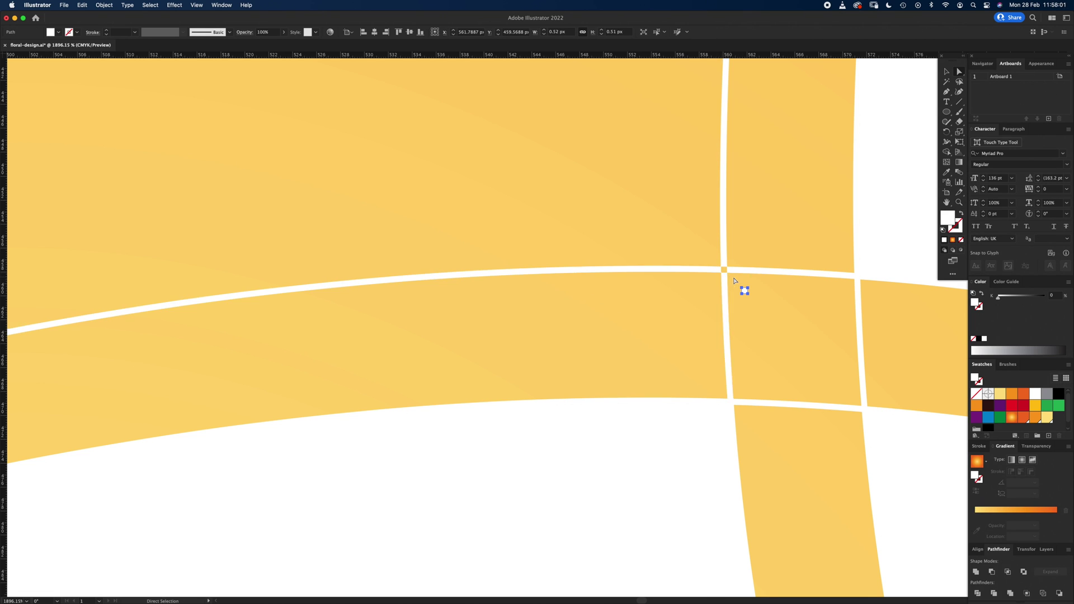
{"action": "key", "text": "super+z"}
{"action": "key", "text": "Delete"}
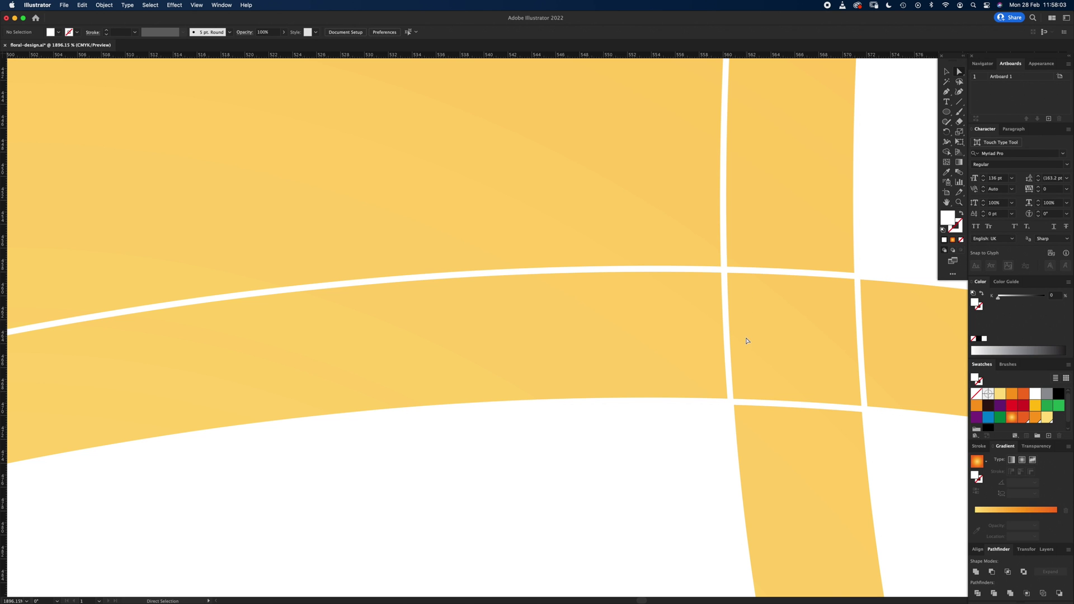
- Select the entire divided flower group
{"action": "key", "text": "z"}
{"action": "left_click", "coordinate": [738, 350], "text": "alt"}
{"action": "left_click", "coordinate": [638, 407], "text": "alt"}
{"action": "left_click", "coordinate": [552, 419], "text": "alt"}
{"action": "left_click", "coordinate": [559, 413], "text": "alt"}
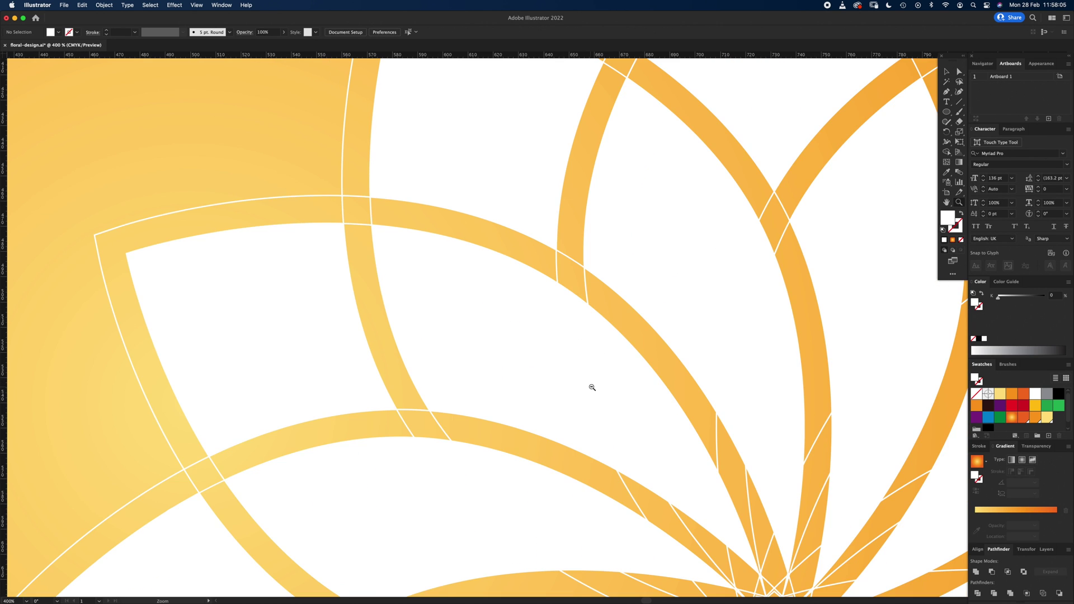
{"action": "left_click", "coordinate": [592, 387], "text": "alt"}
{"action": "left_click", "coordinate": [600, 375], "text": "alt"}
{"action": "left_click", "coordinate": [603, 376], "text": "alt"}
{"action": "left_click", "coordinate": [598, 383], "text": "alt"}
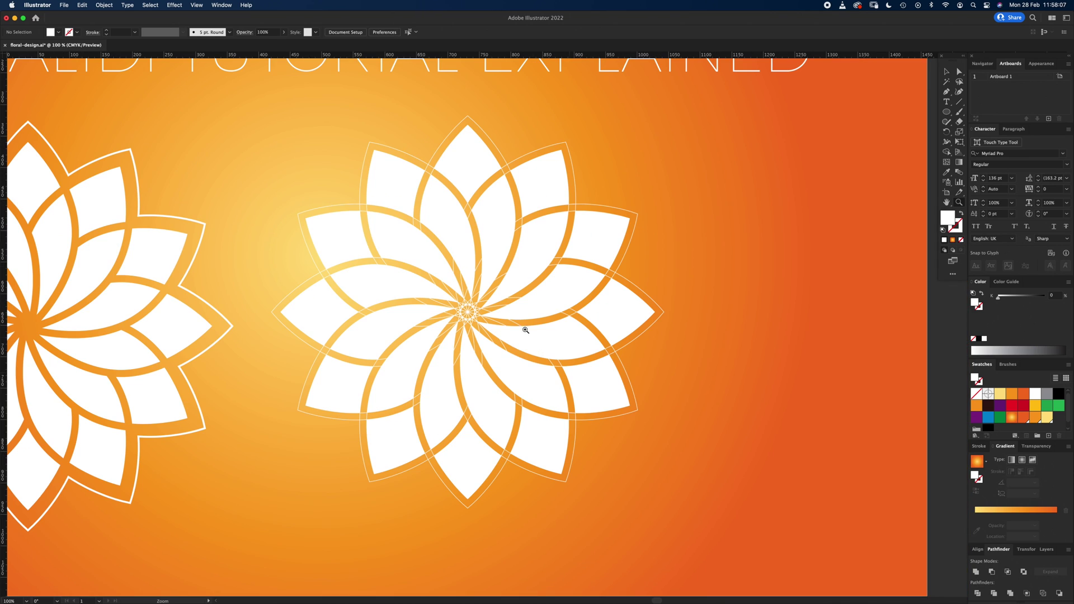
{"action": "key", "text": "v"}
{"action": "left_click", "coordinate": [477, 204]}
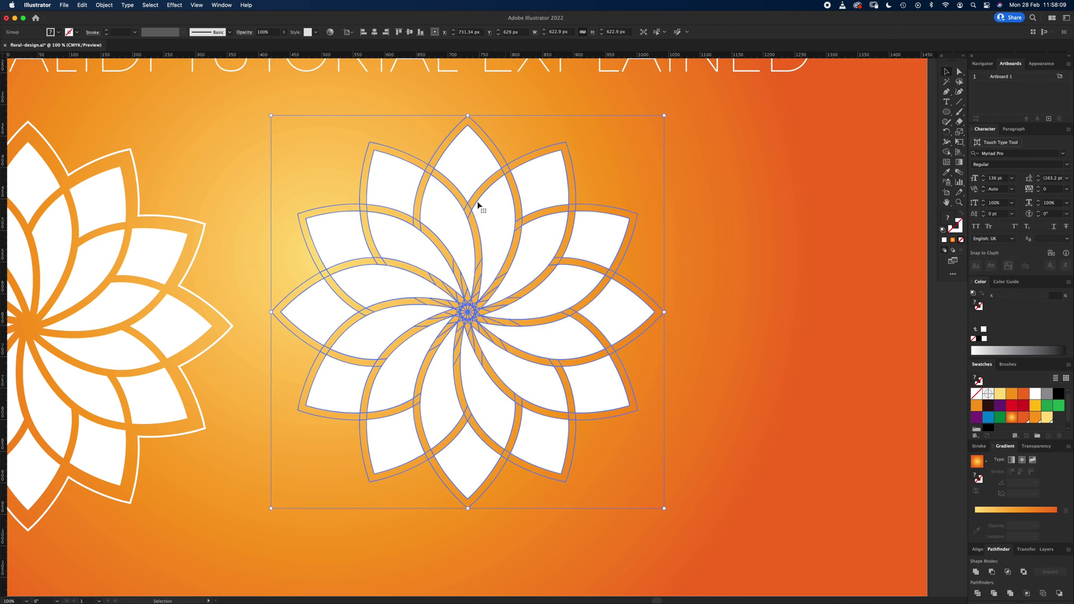
- With Shape Builder, merge the border bands of the top and upper-left petals across their crossing
{"action": "key", "text": "z"}
{"action": "left_click_drag", "start_coordinate": [467, 184], "coordinate": [646, 146]}
{"action": "key", "text": "space"}
{"action": "left_click_drag", "start_coordinate": [455, 212], "coordinate": [684, 388]}
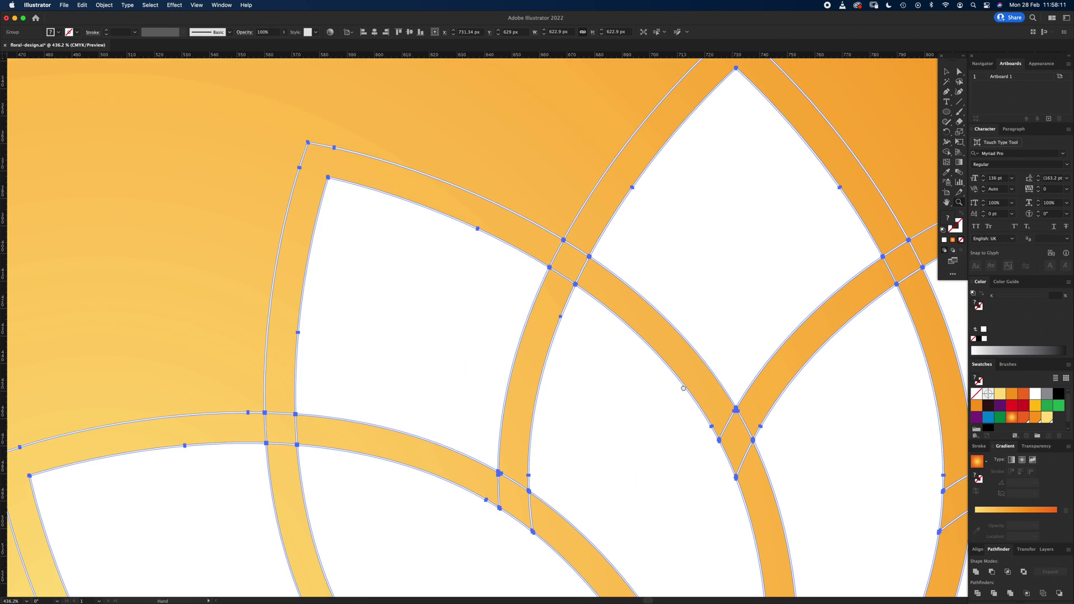
{"action": "left_click", "coordinate": [946, 151]}
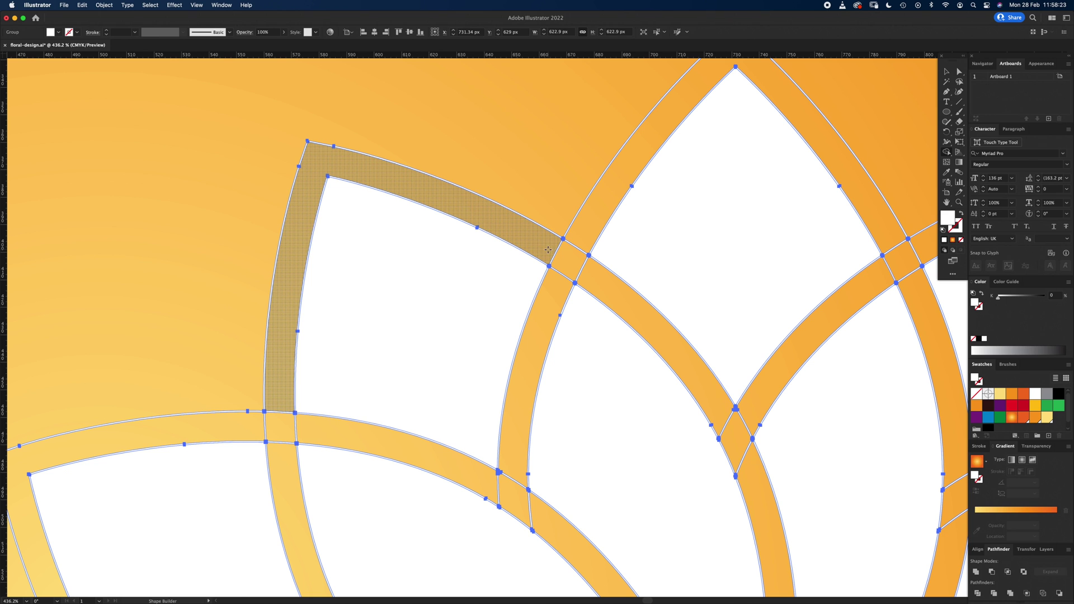
{"action": "mouse_move", "coordinate": [552, 253]}
{"action": "left_mouse_down"}
{"action": "mouse_move", "coordinate": [584, 240]}
{"action": "mouse_move", "coordinate": [581, 285]}
{"action": "left_mouse_up"}
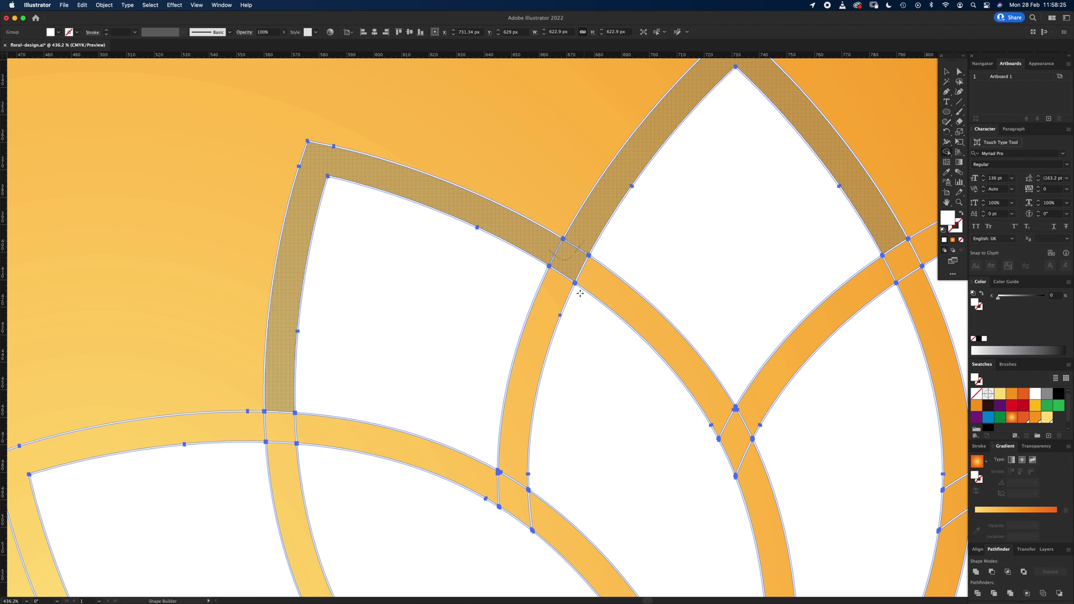
{"action": "scroll", "coordinate": [527, 326], "scroll_direction": "down", "scroll_amount": 9}
{"action": "scroll", "coordinate": [527, 326], "scroll_direction": "left", "scroll_amount": 5}
- Continue merging the border bands and their crossings from the leftmost petal down to the bottom petal
{"action": "left_click_drag", "start_coordinate": [367, 188], "coordinate": [373, 209]}
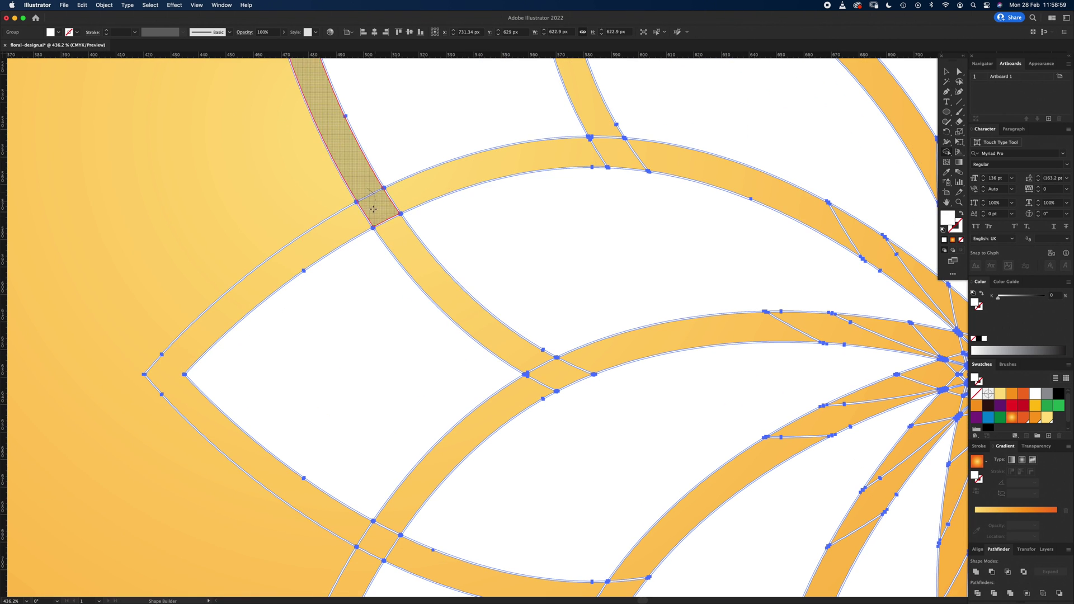
{"action": "mouse_move", "coordinate": [373, 208]}
{"action": "left_mouse_down"}
{"action": "mouse_move", "coordinate": [375, 538]}
{"action": "mouse_move", "coordinate": [361, 567]}
{"action": "left_mouse_up"}
{"action": "left_click_drag", "start_coordinate": [626, 522], "coordinate": [504, 216]}
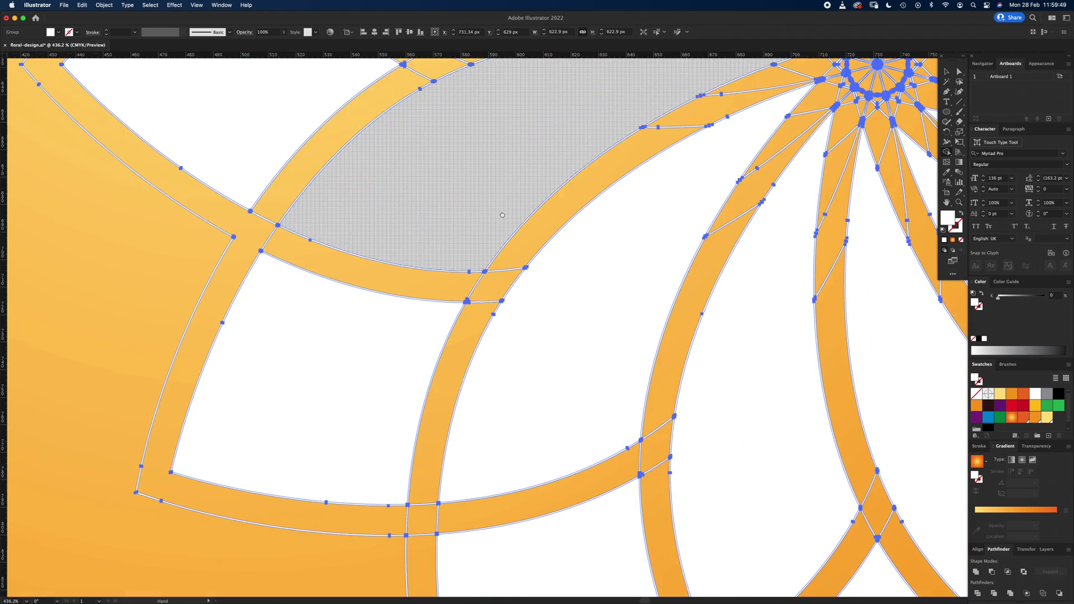
{"action": "mouse_move", "coordinate": [565, 472]}
{"action": "left_mouse_down"}
{"action": "mouse_move", "coordinate": [468, 265]}
{"action": "mouse_move", "coordinate": [358, 144]}
{"action": "left_mouse_up"}
{"action": "left_click_drag", "start_coordinate": [187, 201], "coordinate": [208, 220]}
{"action": "left_click_drag", "start_coordinate": [482, 373], "coordinate": [512, 382]}
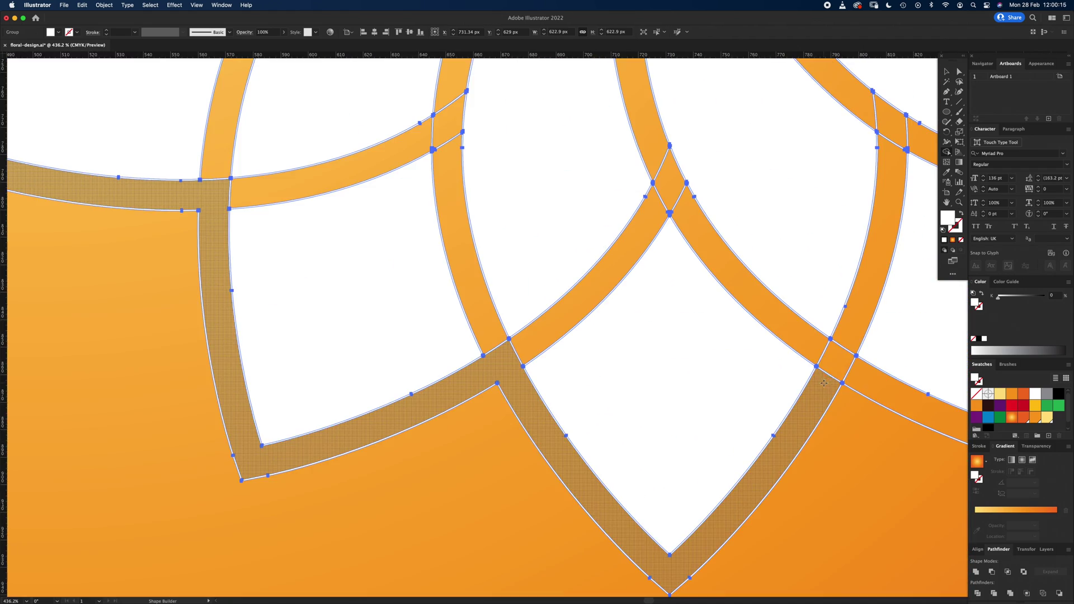
- Merge the border bands and crossings from the bottom petal through the lower-right petals
{"action": "left_click_drag", "start_coordinate": [826, 384], "coordinate": [857, 373]}
{"action": "mouse_move", "coordinate": [889, 312]}
{"action": "left_mouse_down"}
{"action": "mouse_move", "coordinate": [349, 461]}
{"action": "mouse_move", "coordinate": [282, 410]}
{"action": "left_mouse_up"}
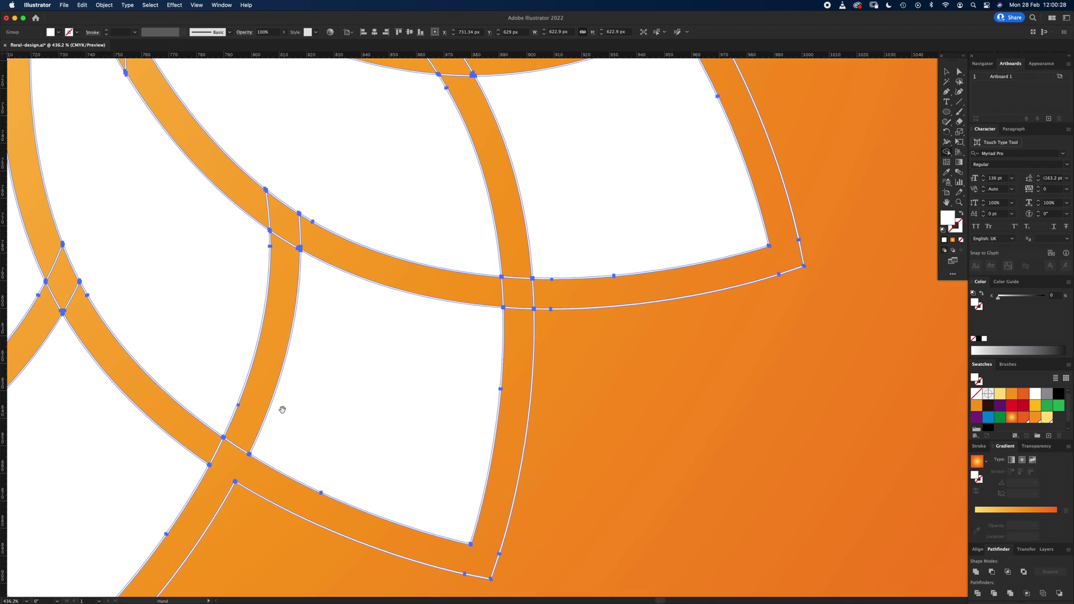
{"action": "left_click_drag", "start_coordinate": [517, 320], "coordinate": [579, 274]}
{"action": "left_click_drag", "start_coordinate": [604, 112], "coordinate": [719, 476]}
{"action": "left_click_drag", "start_coordinate": [760, 283], "coordinate": [539, 409]}
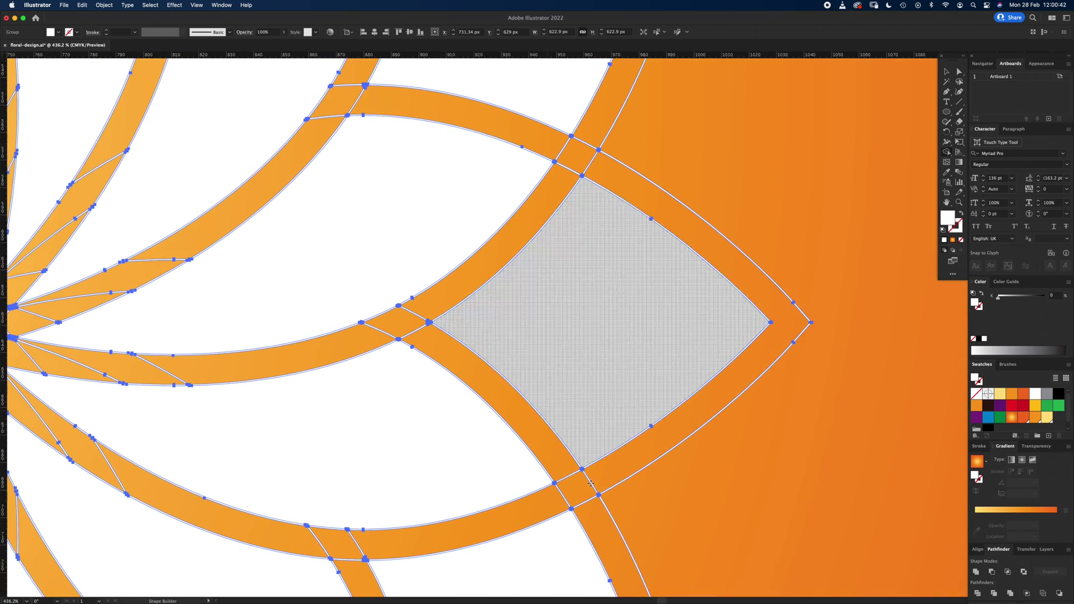
- Merge the border bands and crossings of the rightmost and upper-right petals to close the ring at the top petal
{"action": "left_click_drag", "start_coordinate": [588, 514], "coordinate": [599, 474]}
{"action": "left_click_drag", "start_coordinate": [598, 170], "coordinate": [590, 130]}
{"action": "left_click_drag", "start_coordinate": [592, 120], "coordinate": [708, 464]}
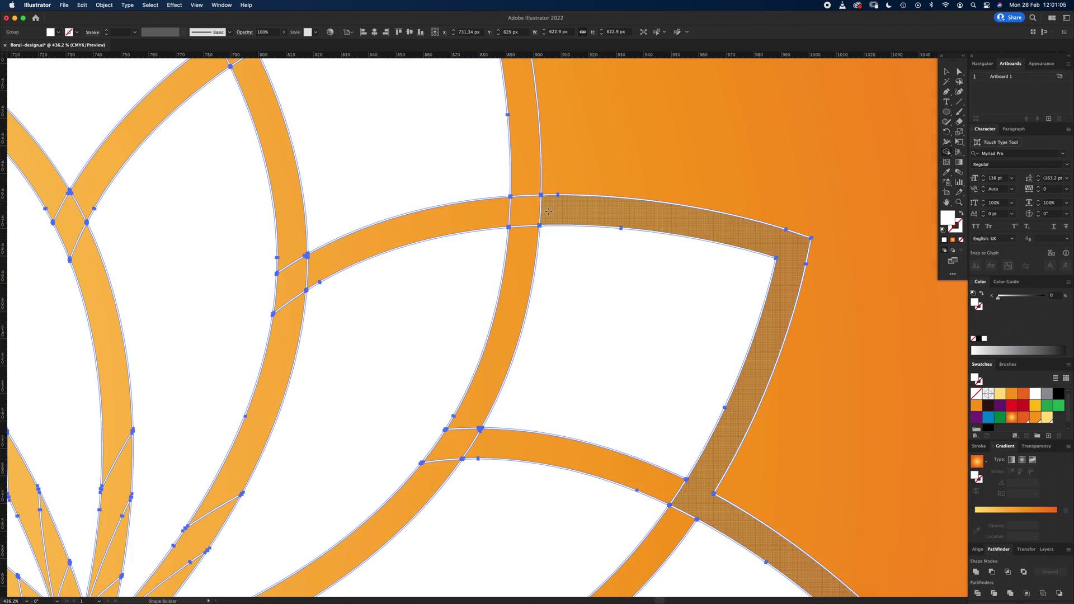
{"action": "scroll", "coordinate": [548, 211], "scroll_direction": "up", "scroll_amount": 10}
{"action": "scroll", "coordinate": [549, 212], "scroll_direction": "left", "scroll_amount": 8}
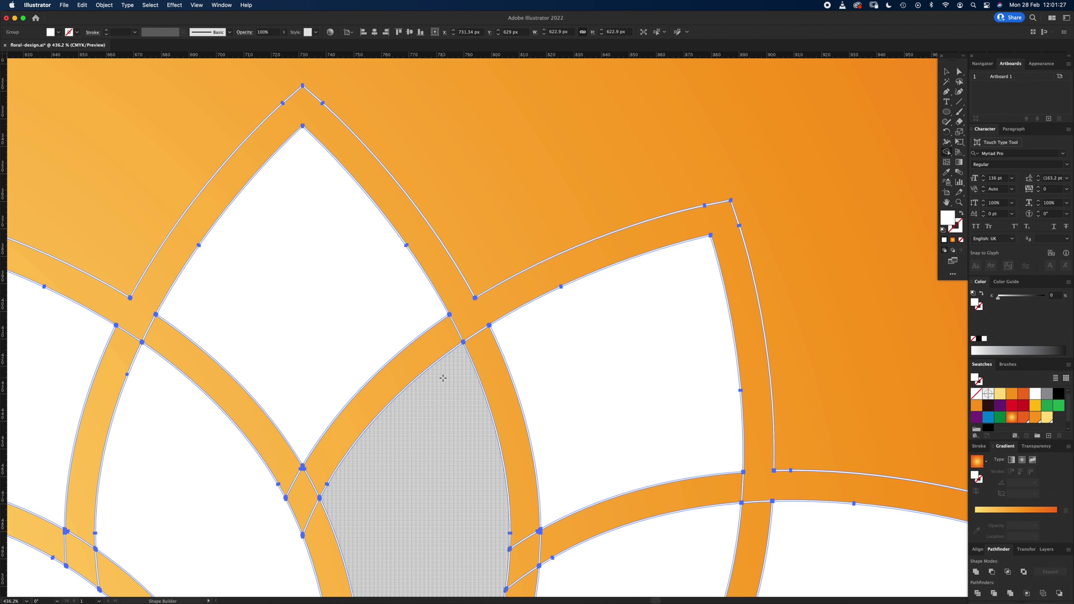
- Clear the selection, directly select the flower's centre and inner petal pieces, and delete them
{"action": "key", "text": "z"}
{"action": "left_click", "coordinate": [453, 386], "text": "alt"}
{"action": "left_click", "coordinate": [465, 401], "text": "alt"}
{"action": "left_click", "coordinate": [504, 401], "text": "alt"}
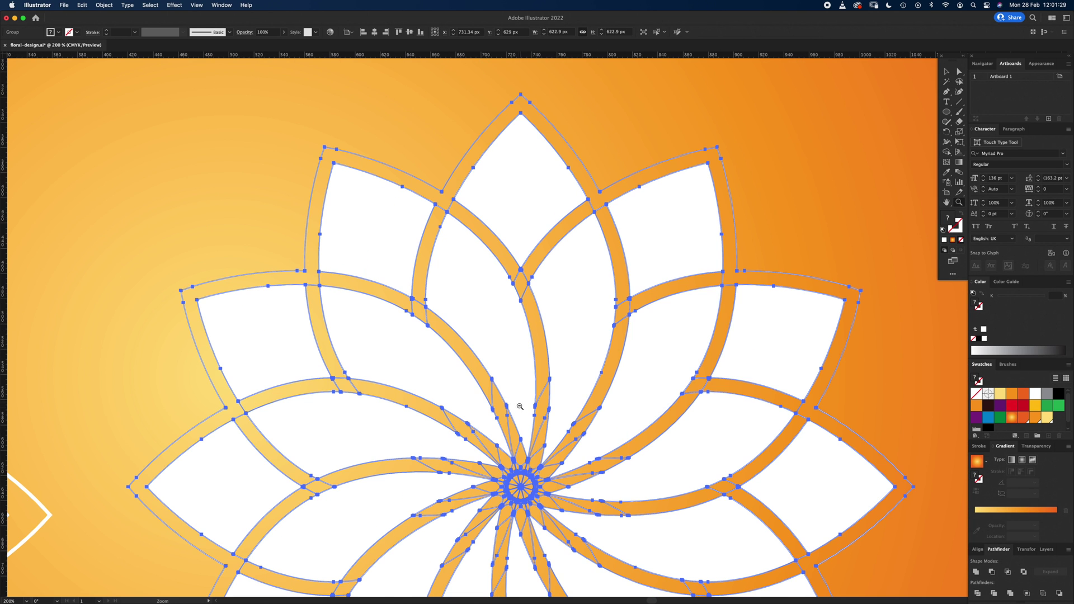
{"action": "left_click", "coordinate": [520, 406], "text": "alt+super"}
{"action": "scroll", "coordinate": [518, 419], "scroll_direction": "down", "scroll_amount": 1}
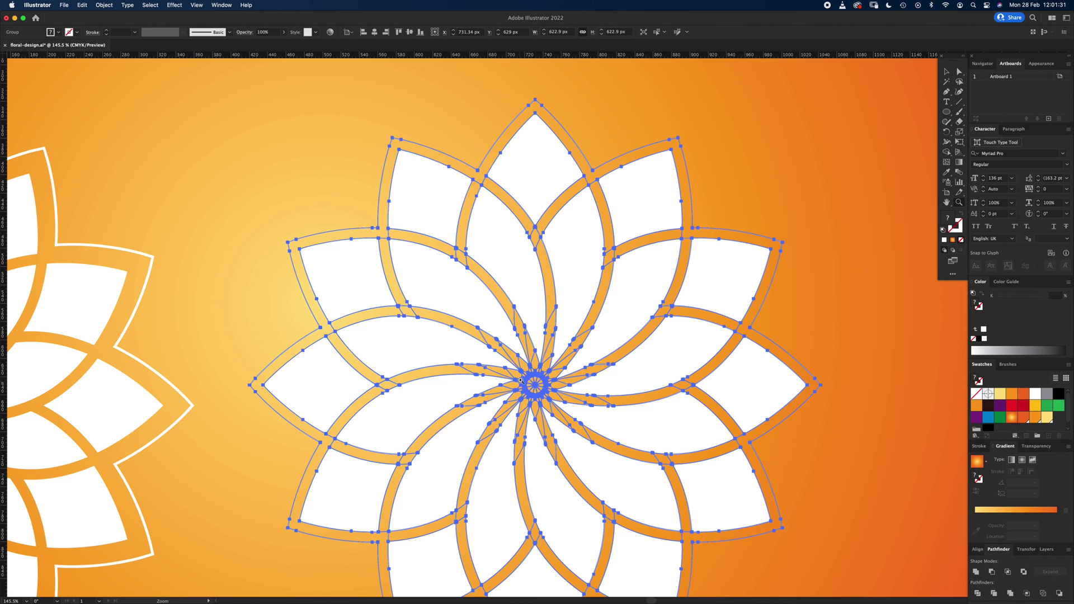
{"action": "key", "text": "a"}
{"action": "key", "text": "super+shift+a"}
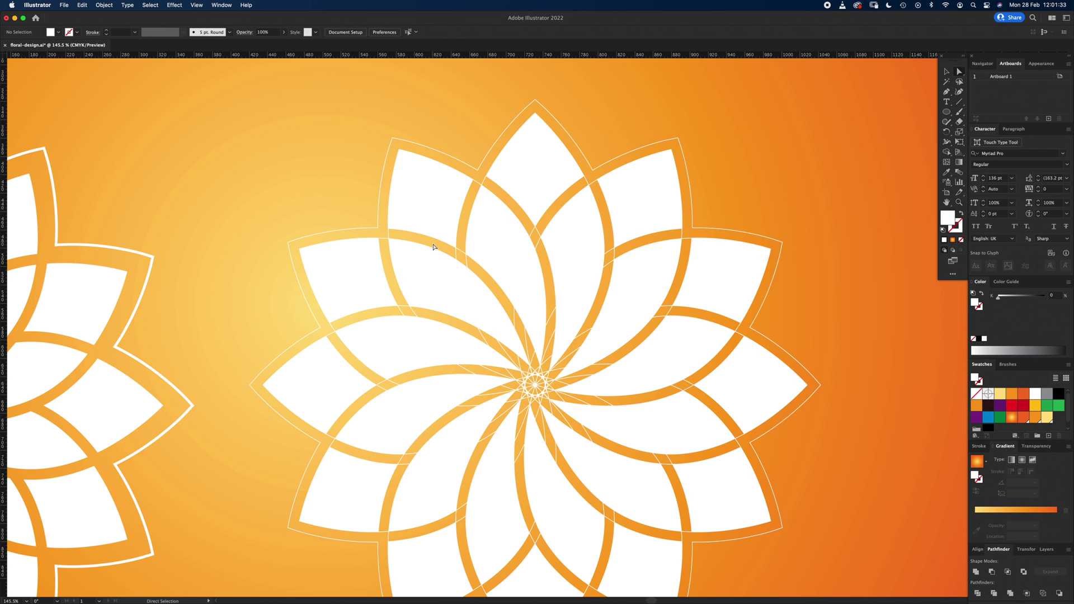
{"action": "left_click_drag", "start_coordinate": [430, 242], "coordinate": [647, 523]}
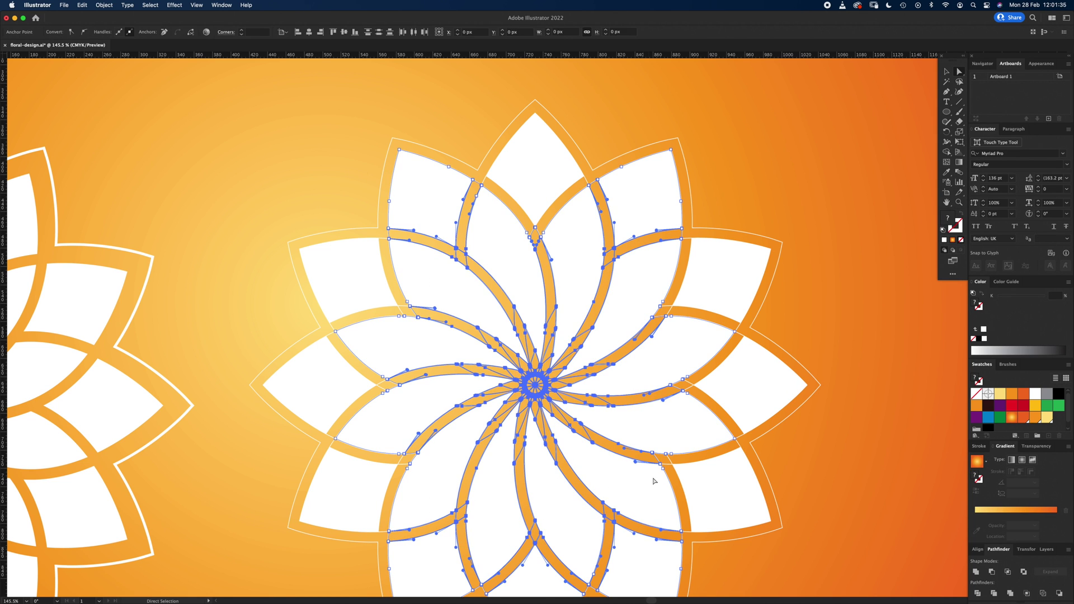
{"action": "key", "text": "Delete"}
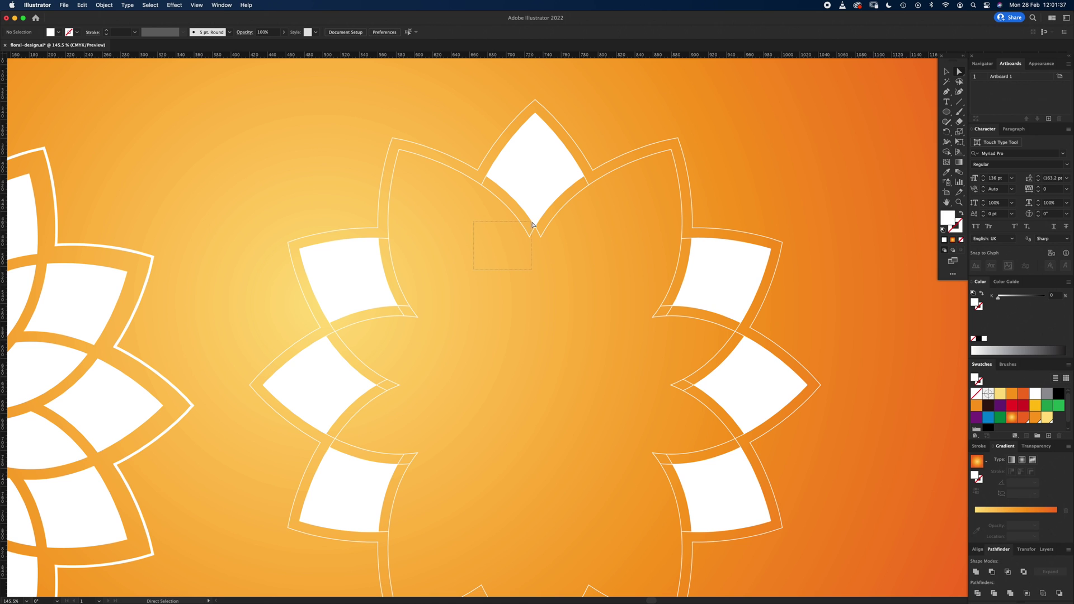
- Delete the top petal's white shape and the adjoining inner line pieces, keeping the outer outline
{"action": "left_click_drag", "start_coordinate": [541, 218], "coordinate": [600, 178]}
{"action": "key", "text": "Delete"}
- Delete the leftover inner lines and the white tip of the upper-left petals inside the outline
{"action": "key", "text": "Delete"}
{"action": "key", "text": "super+shift+a"}
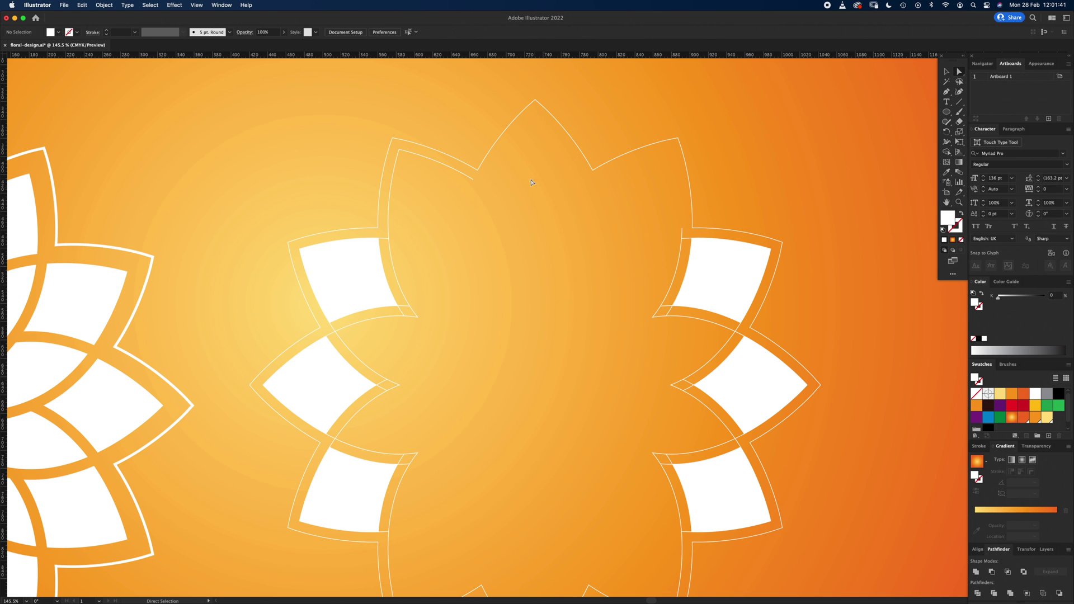
{"action": "left_click", "coordinate": [468, 182]}
{"action": "key", "text": "Delete"}
{"action": "left_click", "coordinate": [385, 273]}
{"action": "key", "text": "Delete"}
{"action": "left_click", "coordinate": [382, 280]}
{"action": "key", "text": "Delete"}
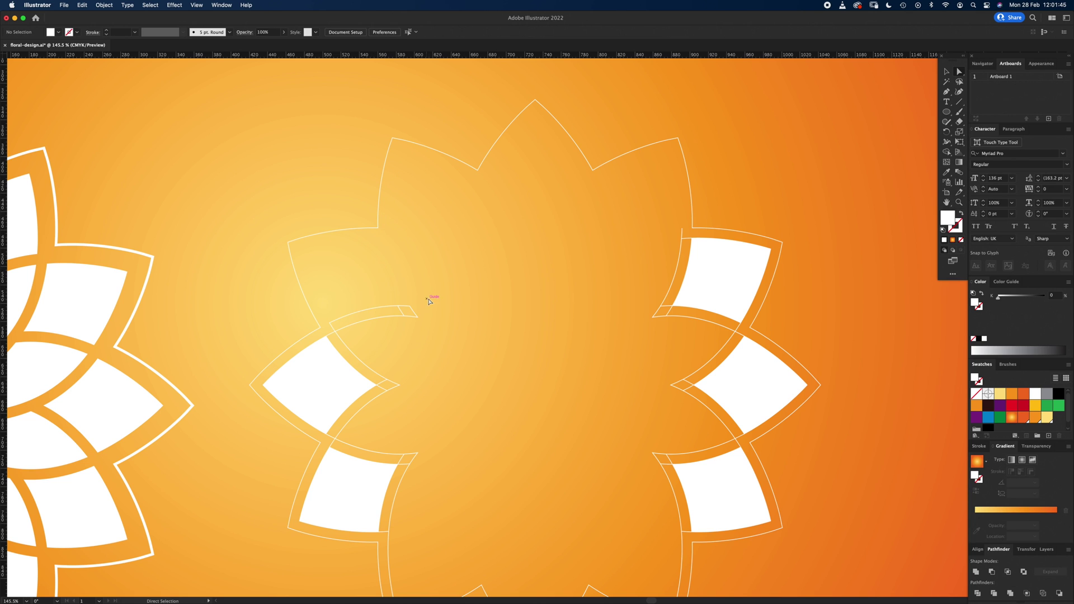
- Delete the remaining white tips and inner line pieces of the leftmost and lower-left petals
{"action": "key", "text": "Delete"}
{"action": "key", "text": "Delete"}
{"action": "left_click_drag", "start_coordinate": [376, 343], "coordinate": [412, 465]}
{"action": "key", "text": "Delete"}
- Delete the white tips and inner line pieces of the upper-right and rightmost petals inside the outline
{"action": "key", "text": "Delete"}
{"action": "left_click", "coordinate": [384, 532]}
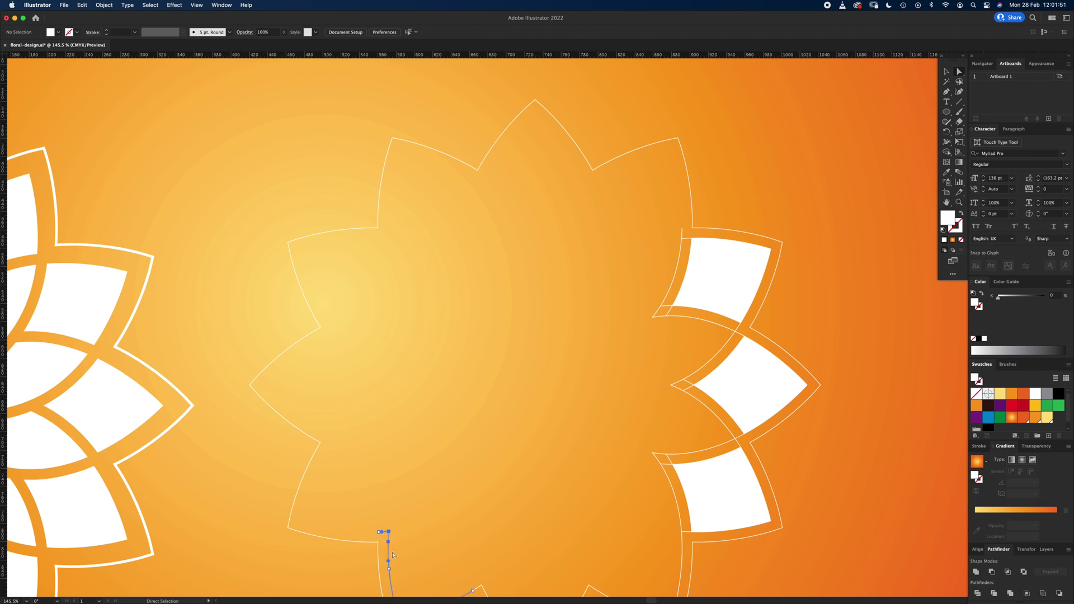
- Delete the remaining white tips of the right-hand petals and the leftover inner lines of the bottom petals, keeping the outer outline
{"action": "key", "text": "Delete"}
{"action": "left_click_drag", "start_coordinate": [658, 223], "coordinate": [745, 428]}
{"action": "key", "text": "Delete"}
{"action": "key", "text": "Delete"}
{"action": "key", "text": "Delete"}
{"action": "key", "text": "Delete"}
{"action": "left_click_drag", "start_coordinate": [696, 435], "coordinate": [732, 520]}
{"action": "key", "text": "Delete"}
{"action": "key", "text": "Delete"}
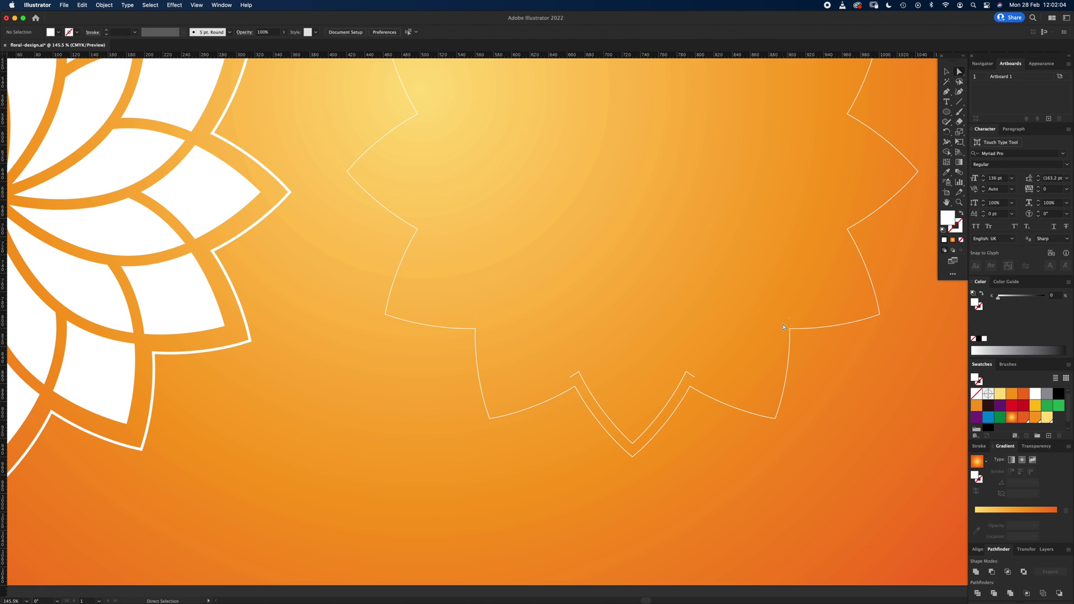
{"action": "left_click", "coordinate": [685, 377]}
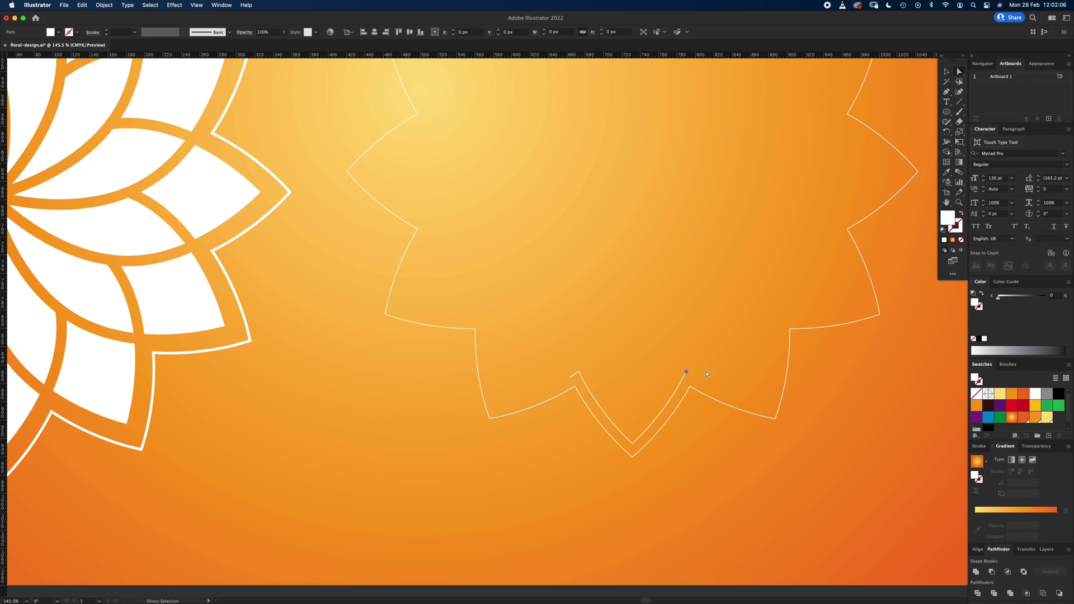
{"action": "key", "text": "Delete"}
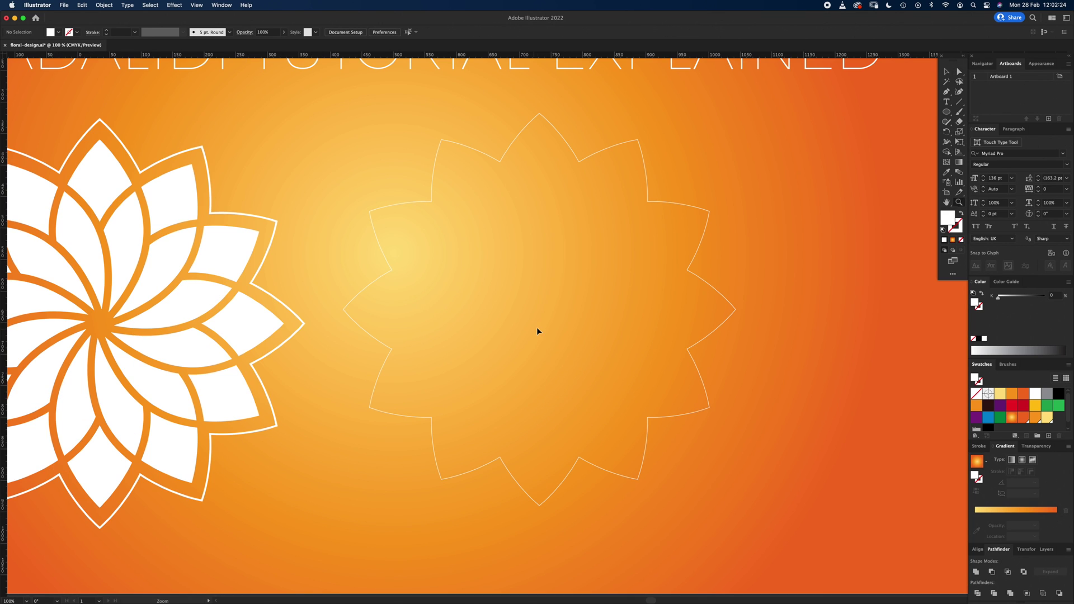
{"action": "key", "text": "v"}
- Unite all the remaining pieces of the thin outer outline into one shape
{"action": "key", "text": "super+a"}
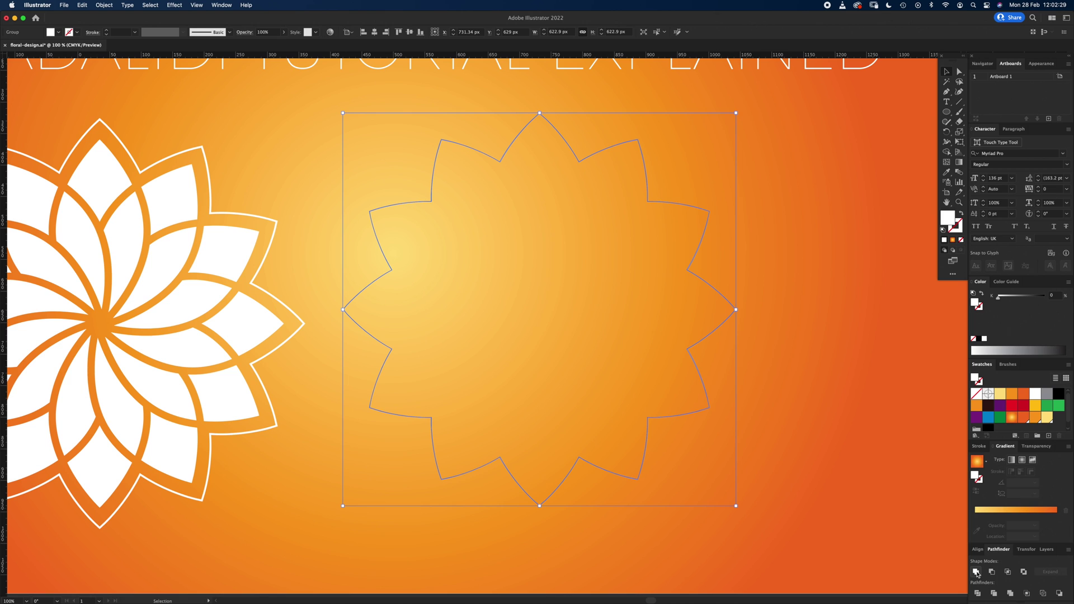
{"action": "left_click", "coordinate": [975, 571]}
{"action": "left_click", "coordinate": [639, 247]}
{"action": "left_click", "coordinate": [645, 190]}
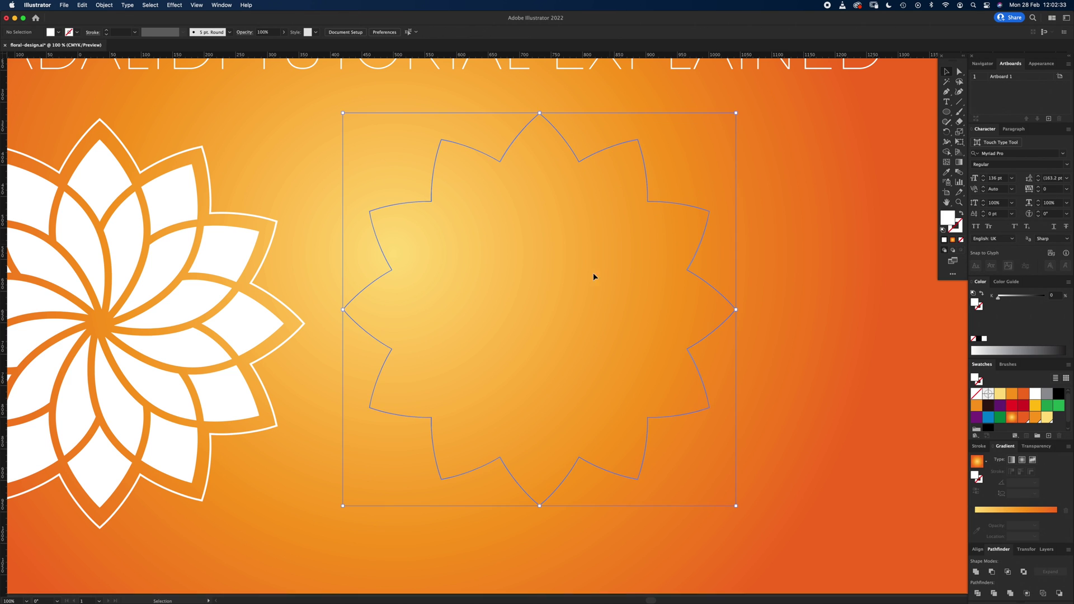
- Give the flower outline a white stroke with a weight of 2 px
{"action": "left_click_drag", "start_coordinate": [946, 217], "coordinate": [956, 227]}
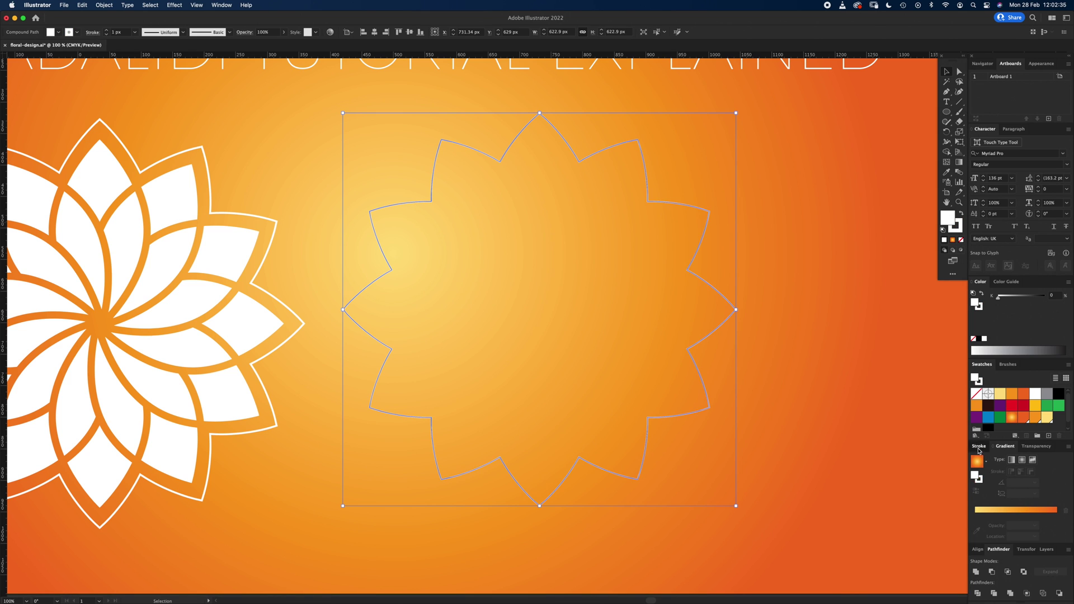
{"action": "left_click", "coordinate": [979, 446]}
{"action": "left_click_drag", "start_coordinate": [1019, 459], "coordinate": [1008, 436]}
{"action": "key", "text": "Up"}
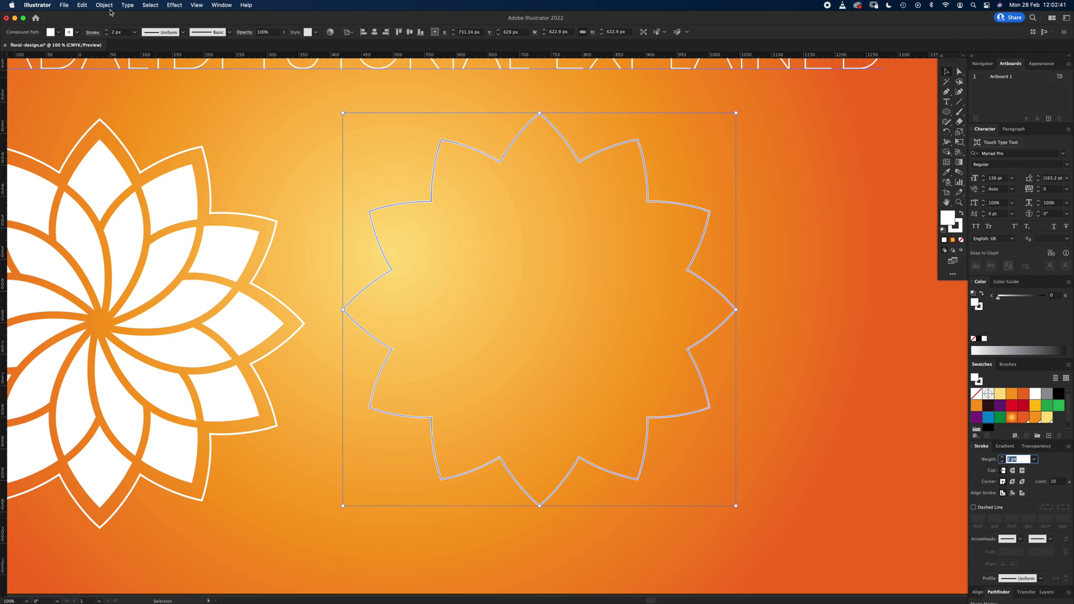
- Expand the outline's fill and stroke, and combine the expanded parts into a single shape
{"action": "left_click", "coordinate": [104, 5]}
{"action": "left_click", "coordinate": [112, 112]}
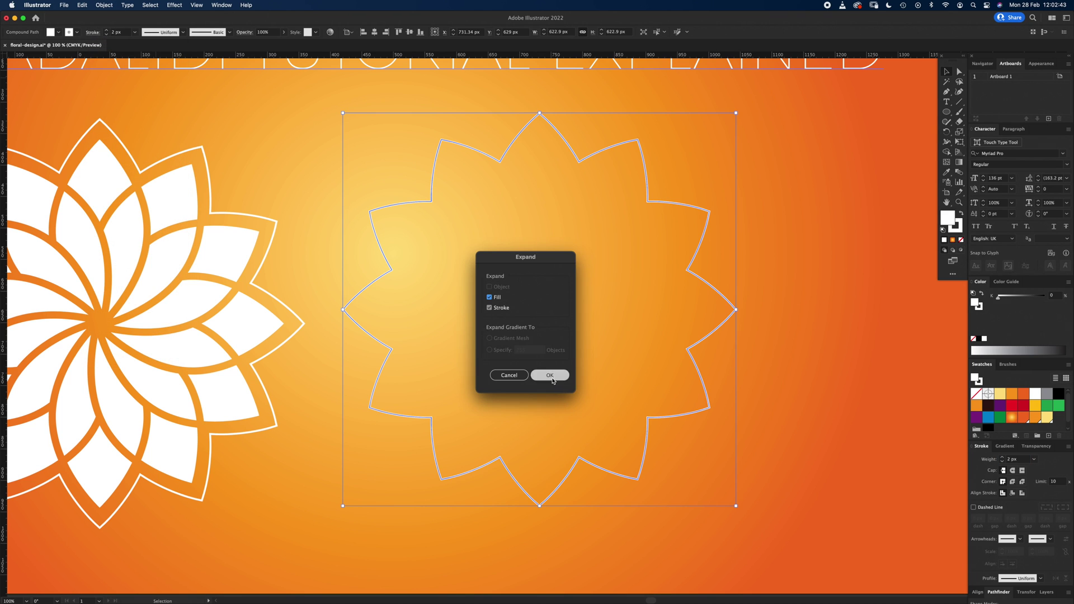
{"action": "left_click", "coordinate": [550, 375]}
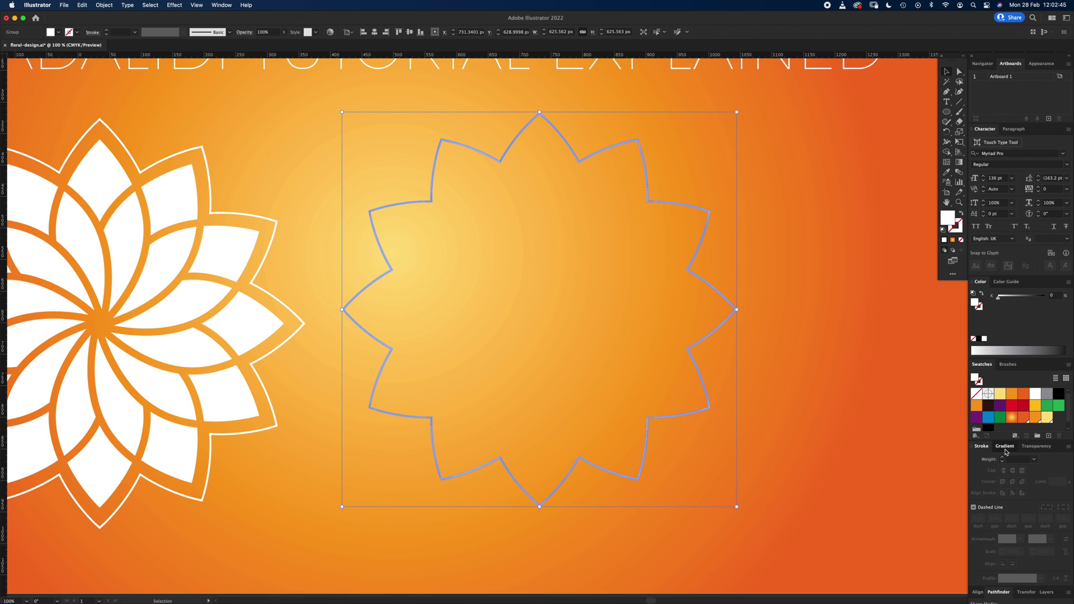
{"action": "left_click", "coordinate": [1004, 446]}
{"action": "key", "text": "super+8"}
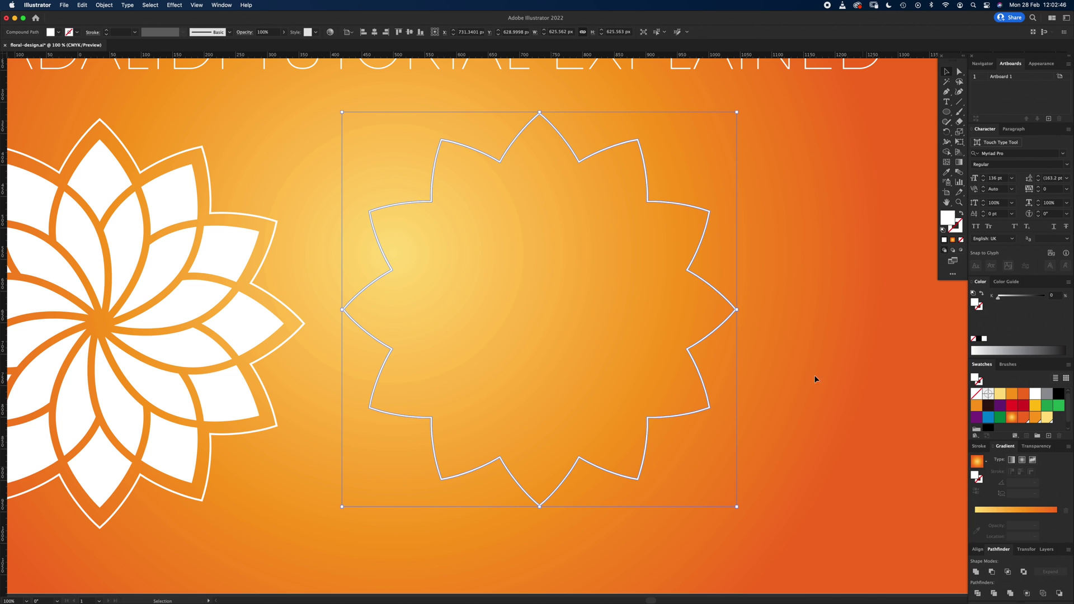
{"action": "left_click", "coordinate": [804, 336]}
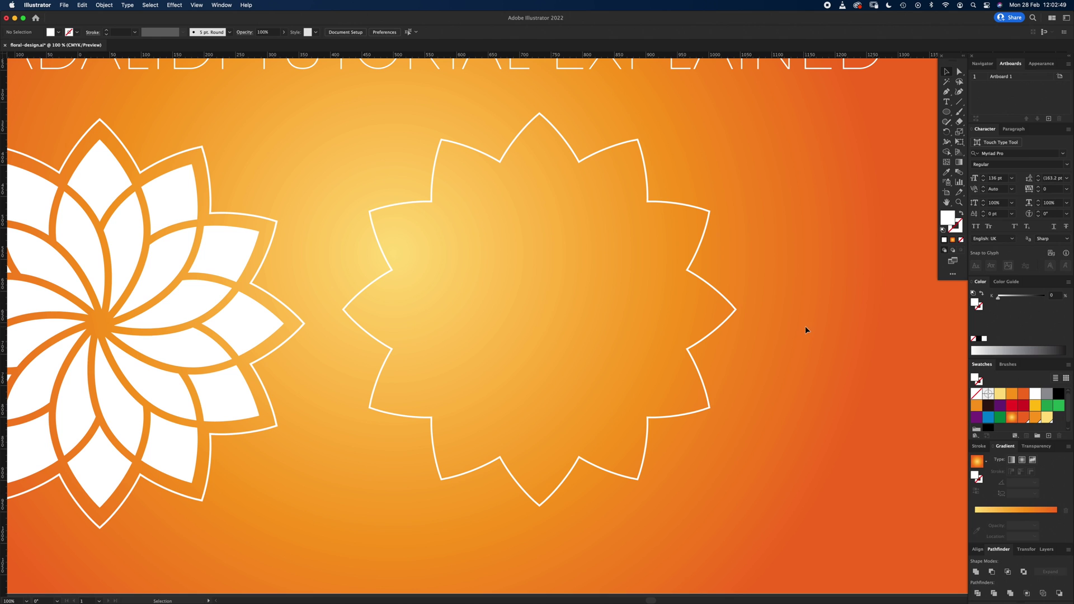
- Paste the copied petal shapes in place inside the outline and select the complete recreated flower
{"action": "key", "text": "shift"}
{"action": "key", "text": "super"}
{"action": "key", "text": "shift+super+v"}
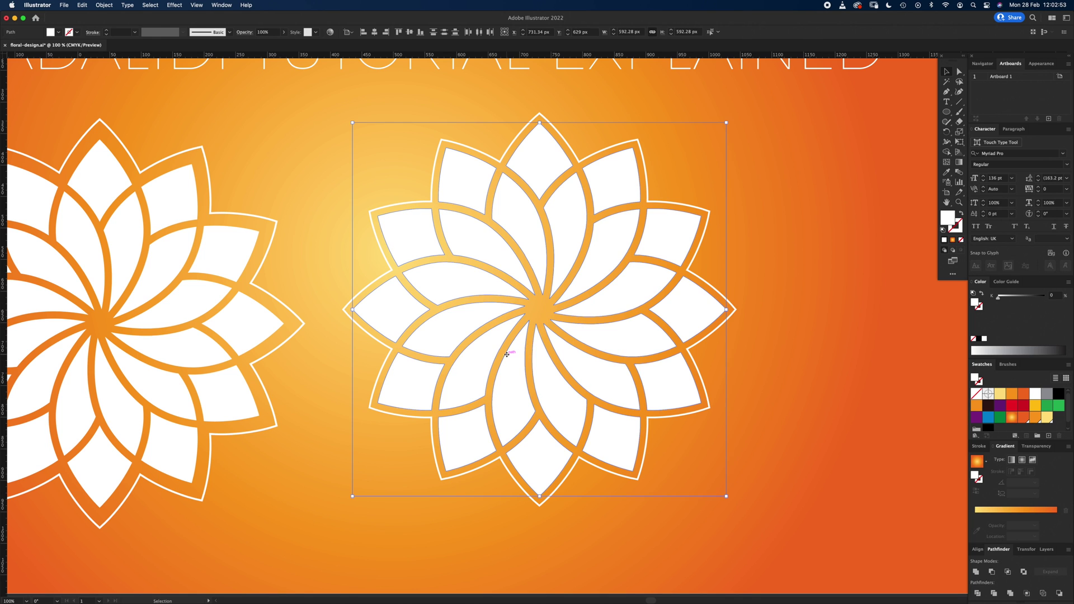
{"action": "left_click", "coordinate": [803, 278]}
{"action": "key", "text": "alt+super+space"}
{"action": "left_click", "coordinate": [494, 335], "text": "alt+super"}
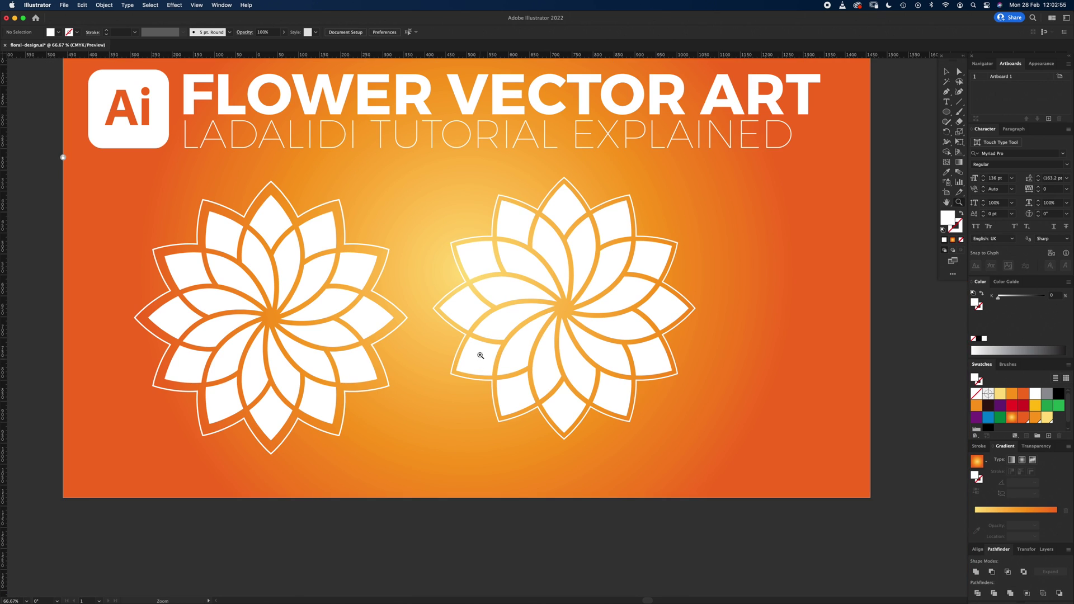
{"action": "scroll", "coordinate": [479, 358], "scroll_direction": "up", "scroll_amount": 2}
{"action": "left_click_drag", "start_coordinate": [732, 458], "coordinate": [733, 460]}
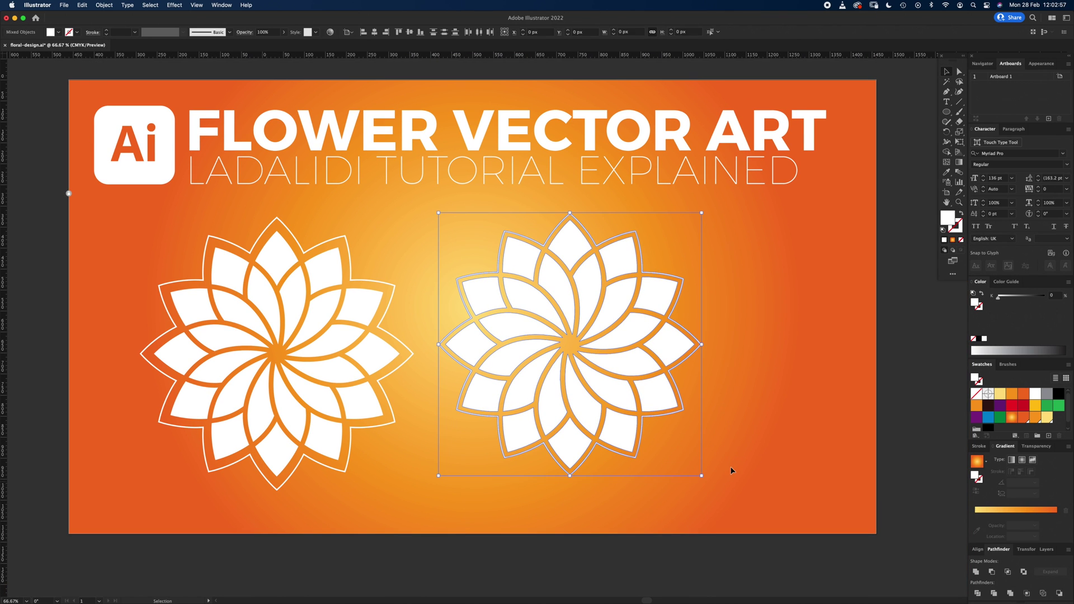